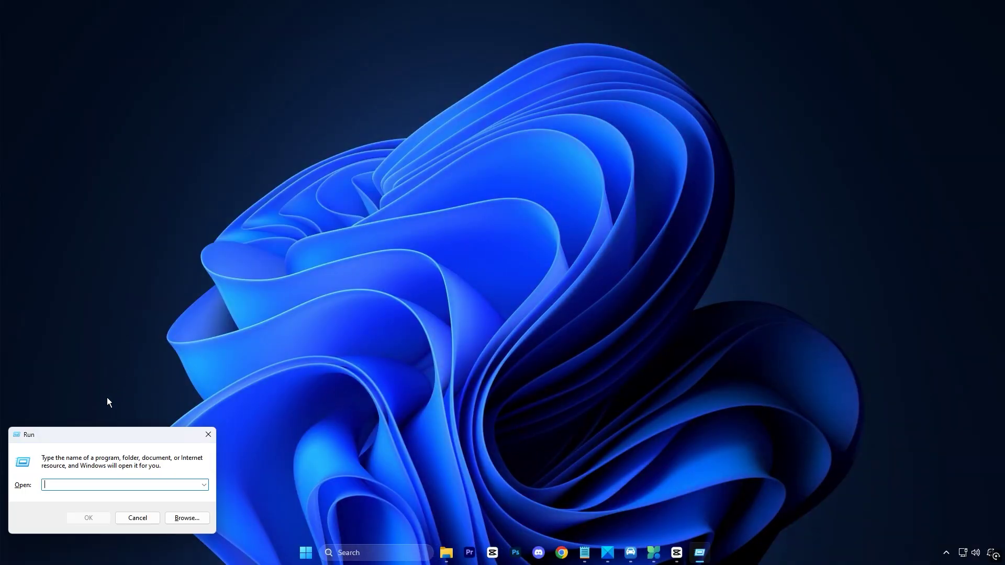
Centre the Run dialog and run gpedit.msc to open the Local Group Policy Editor
left_click_drag(95, 431, 460, 188)
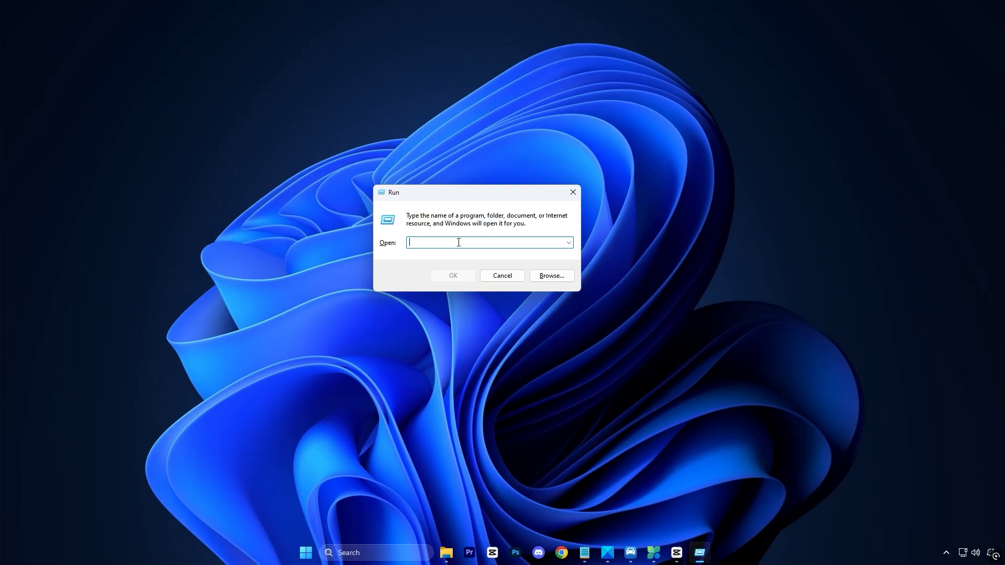
type("gpedit.msc")
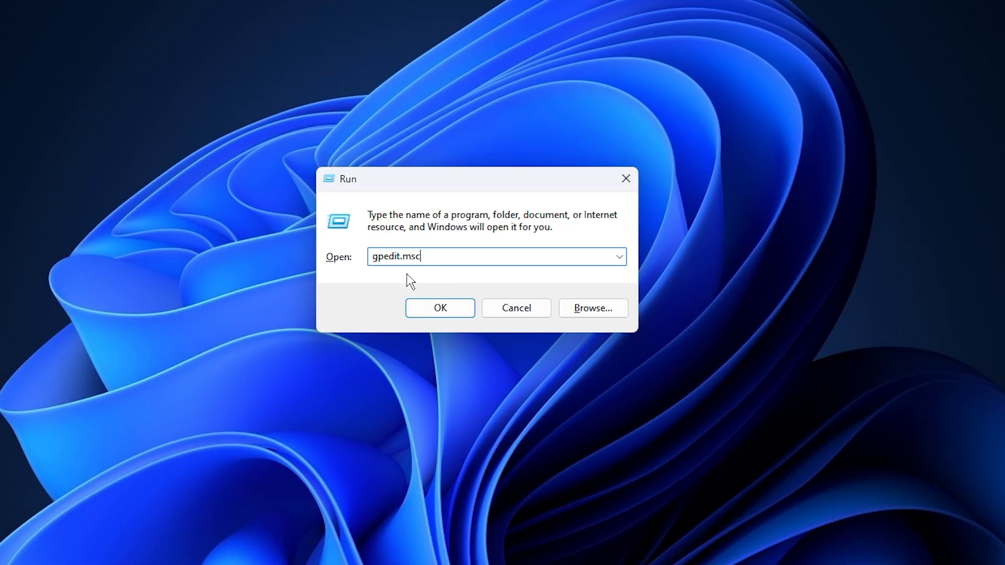
left_click(430, 307)
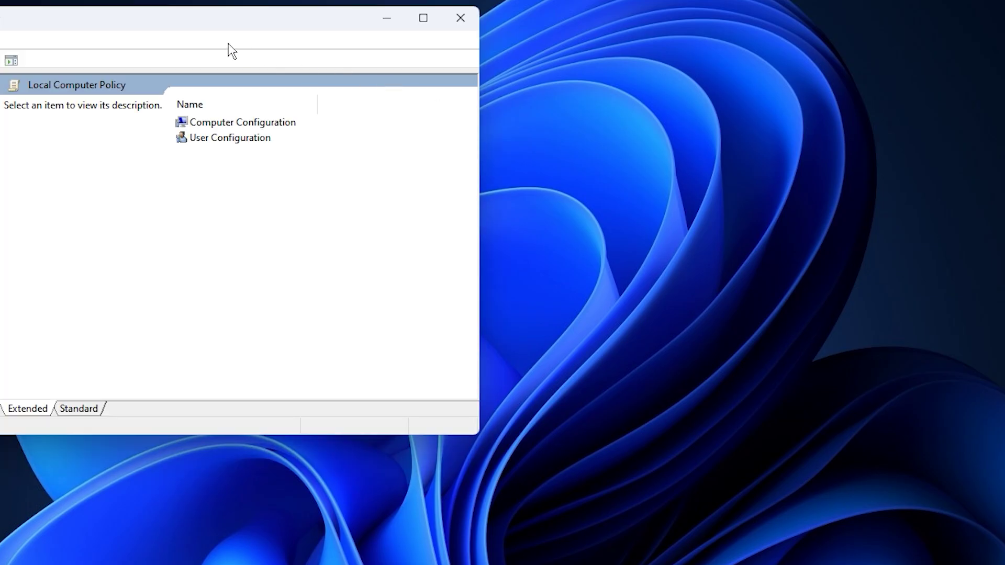
Navigate to Computer Configuration > Administrative Templates > System > Power Management > Power Throttling Settings
left_click_drag(180, 27, 468, 79)
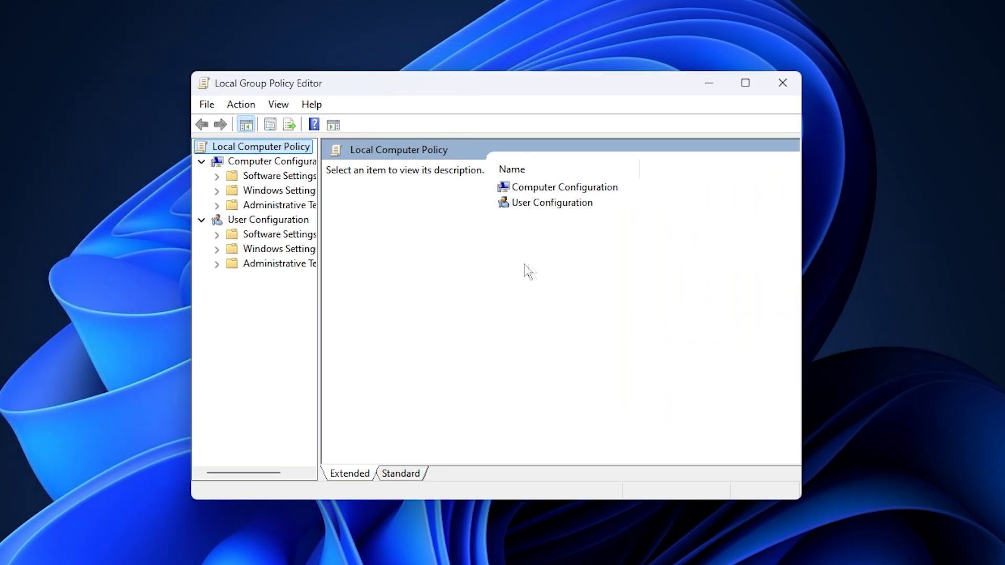
double_click(552, 190)
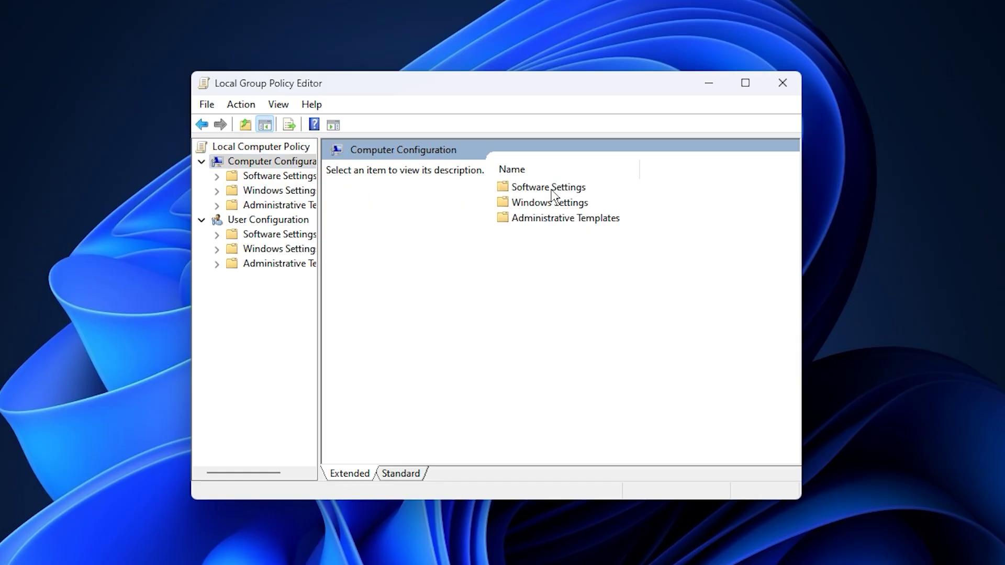
double_click(556, 218)
double_click(526, 279)
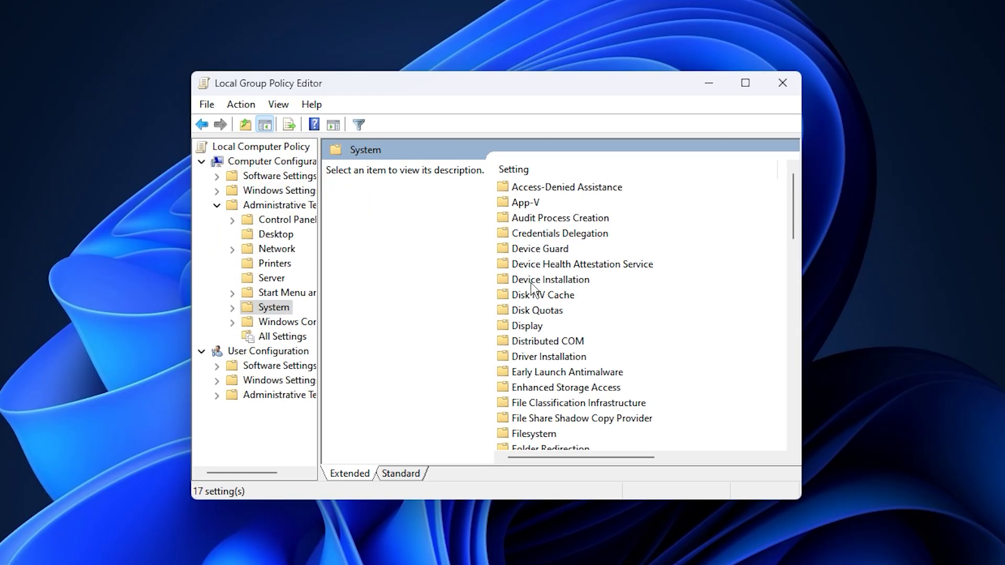
scroll(542, 331, "down", 2)
scroll(544, 344, "down", 4)
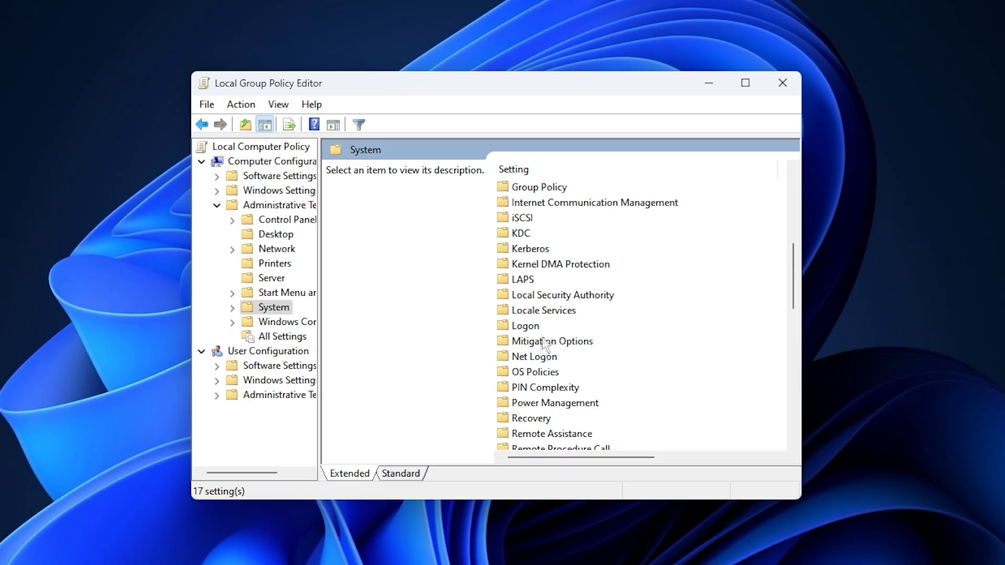
double_click(542, 402)
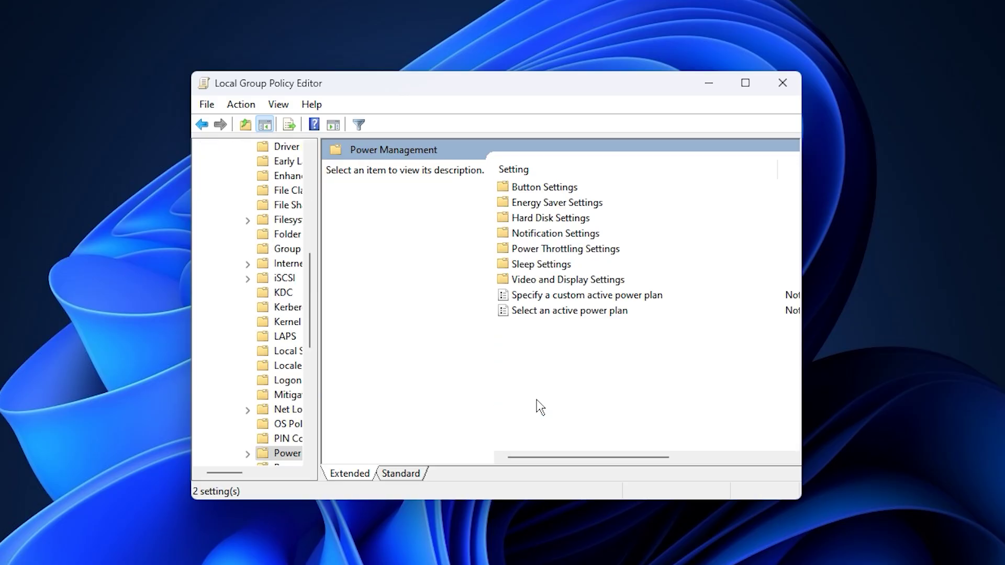
double_click(555, 249)
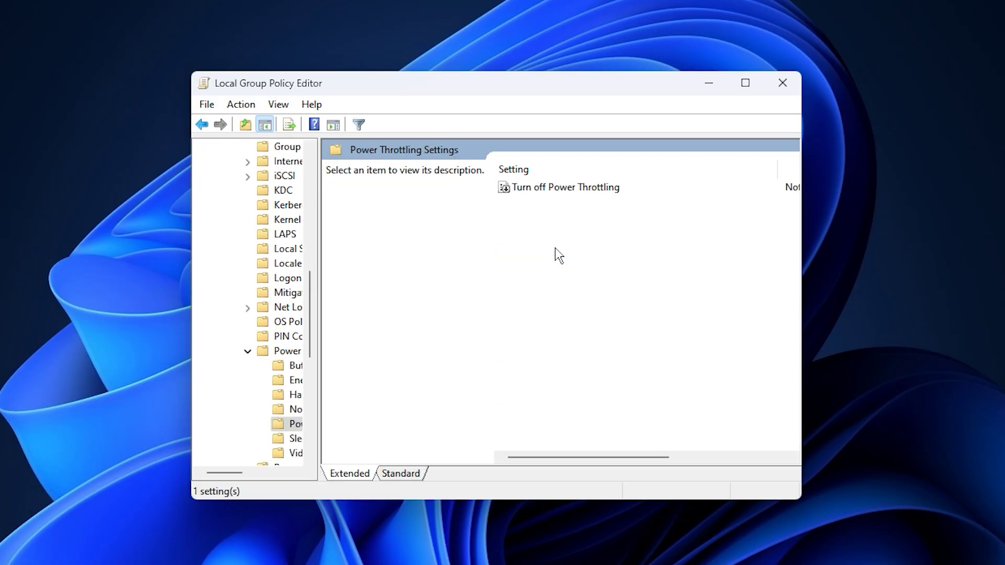
Set the Turn off Power Throttling policy to Enabled and confirm
left_click(556, 191)
double_click(565, 189)
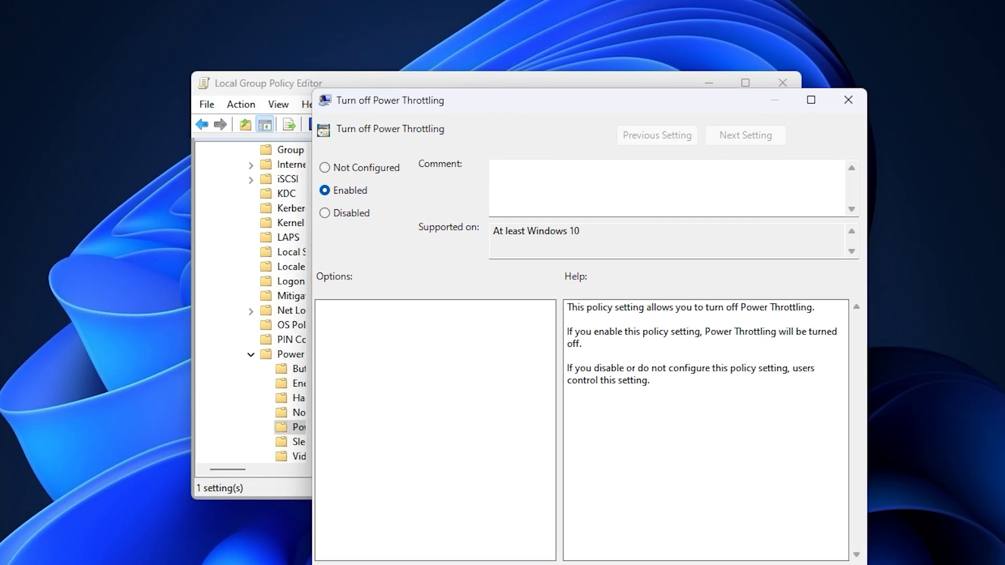
key("Return")
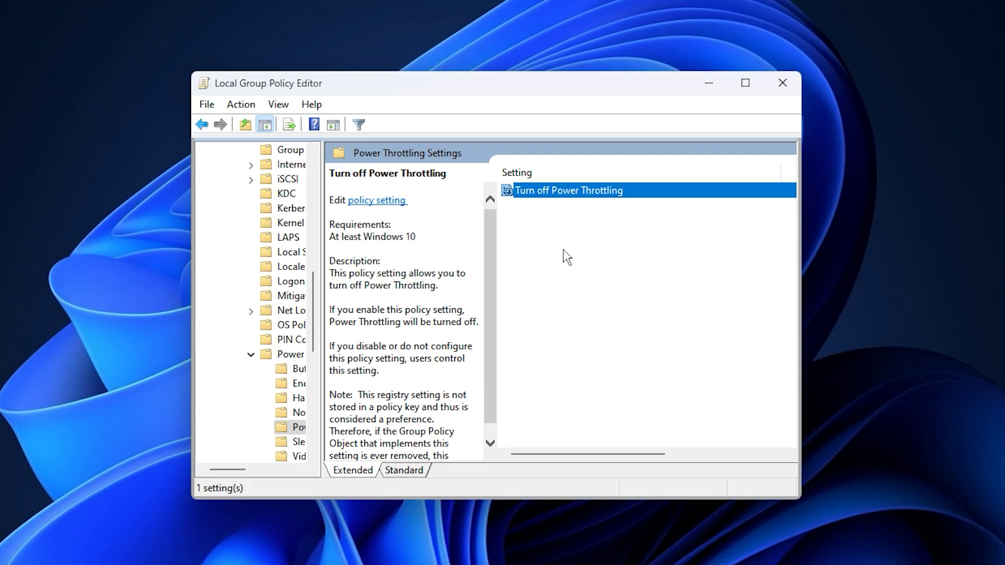
Go back up to the Local Computer Policy root
left_click(204, 126)
left_click(204, 126)
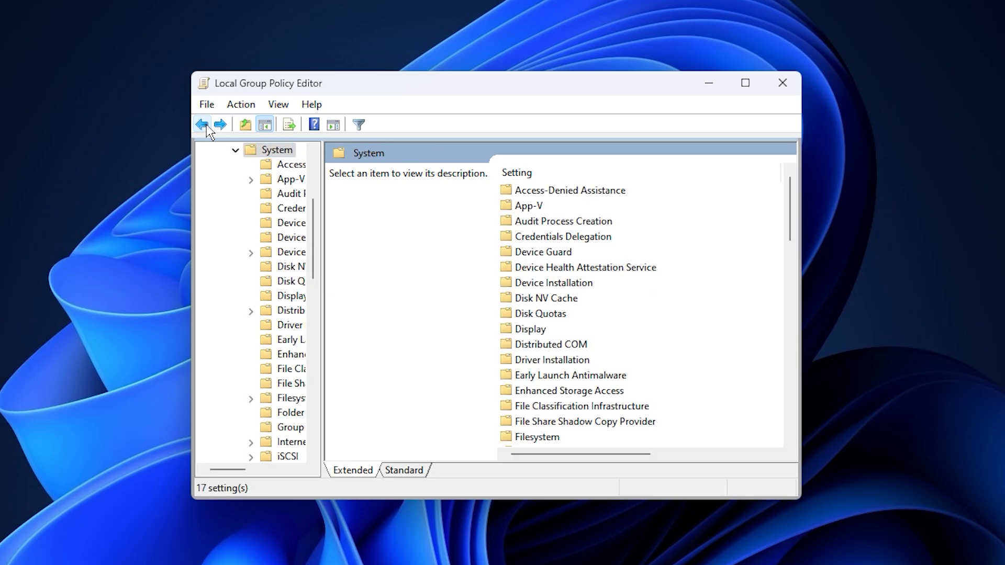
left_click(204, 126)
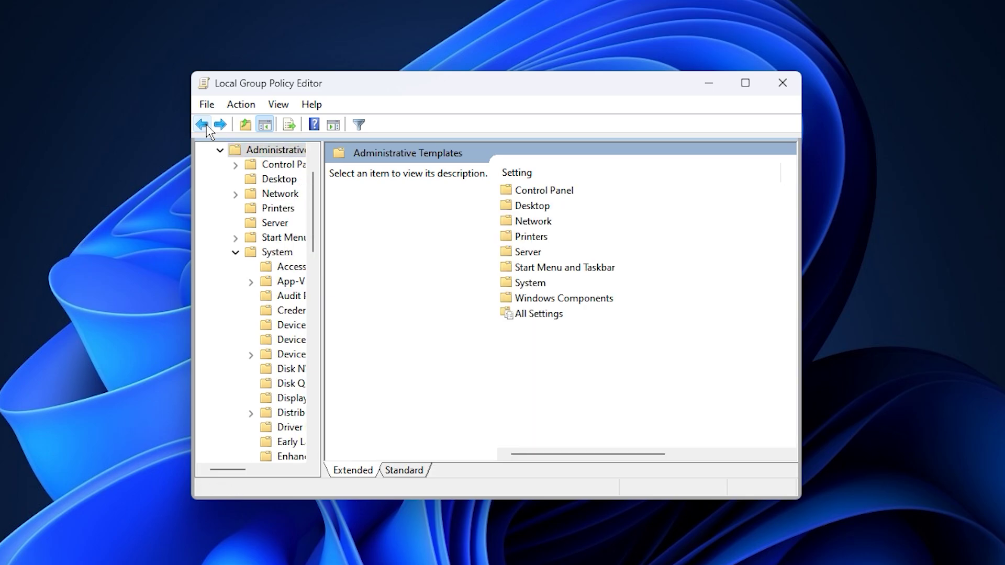
left_click(203, 125)
left_click(204, 125)
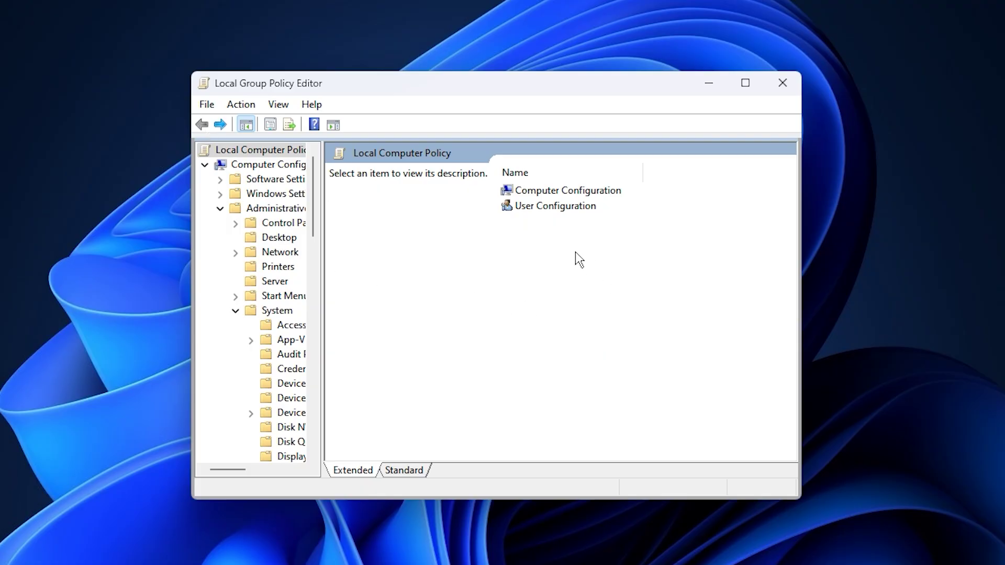
Open Windows Components > App Privacy and select Let Windows apps run in the background
double_click(567, 191)
double_click(561, 219)
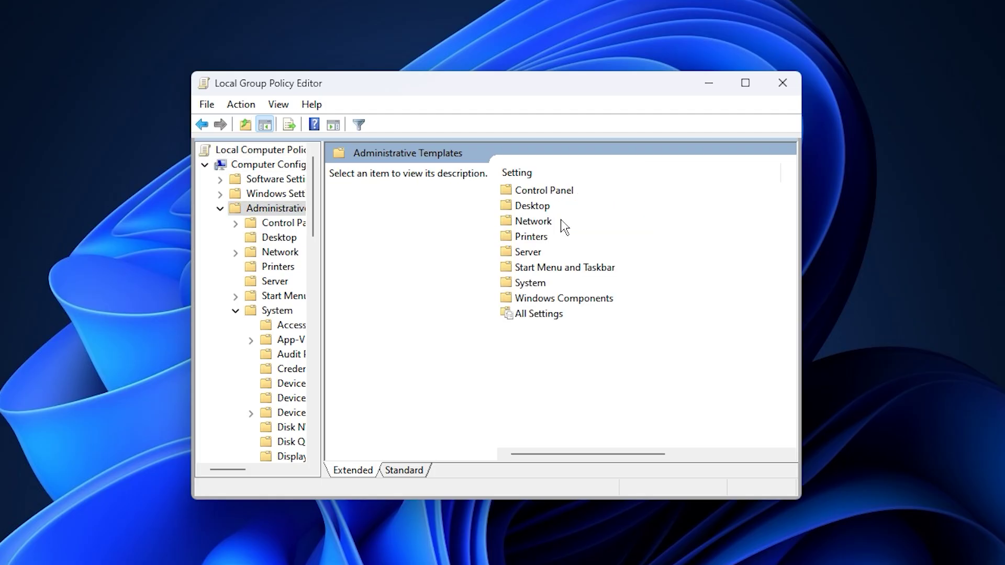
double_click(564, 299)
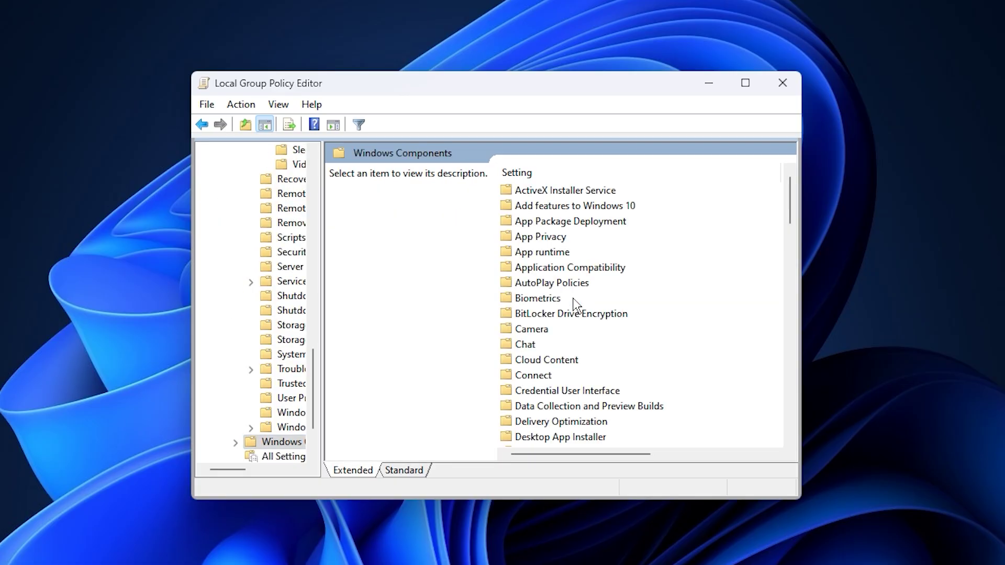
double_click(548, 240)
scroll(589, 338, "down", 4)
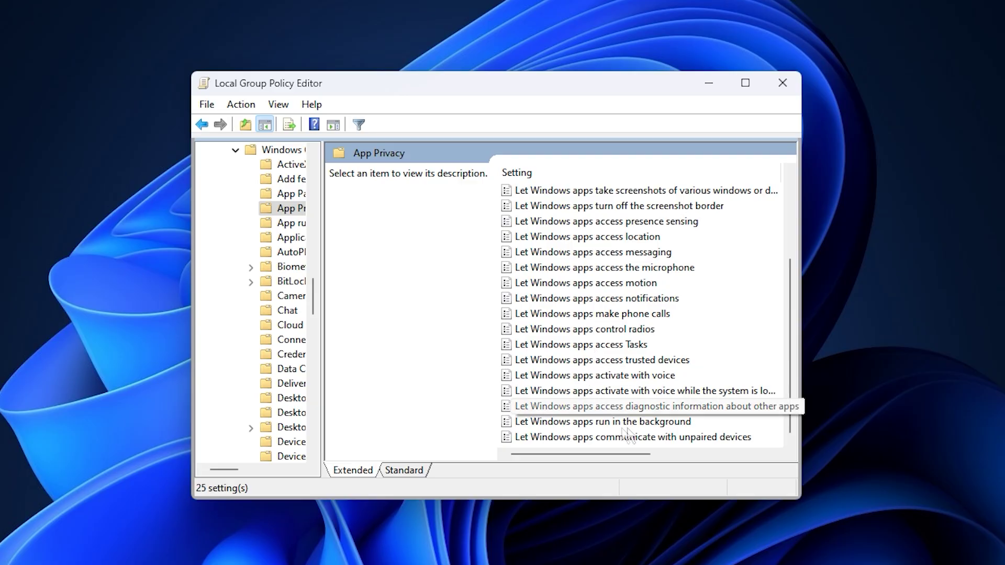
left_click(575, 424)
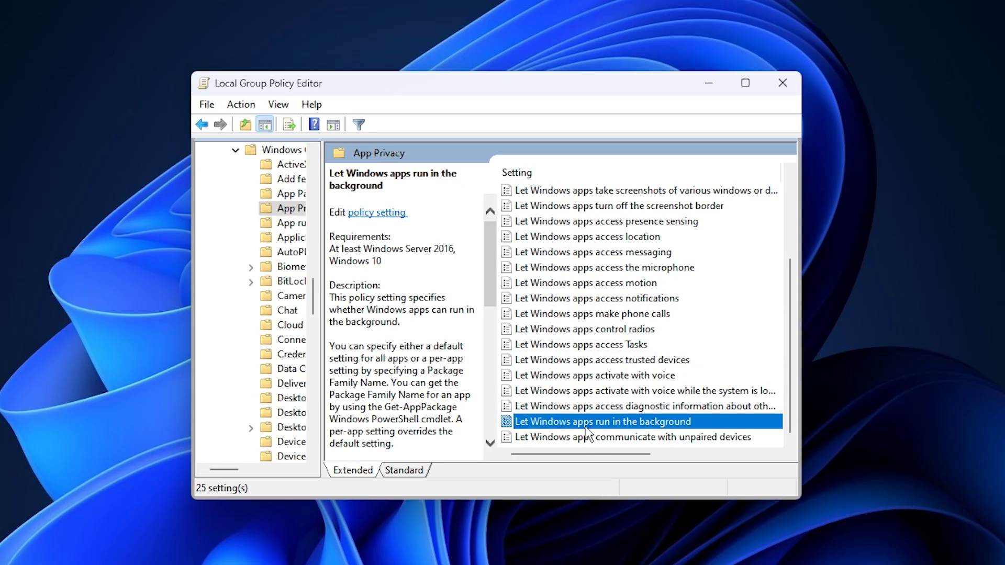
Enable Let Windows apps run in the background with Default for all apps set to Force Deny
double_click(585, 428)
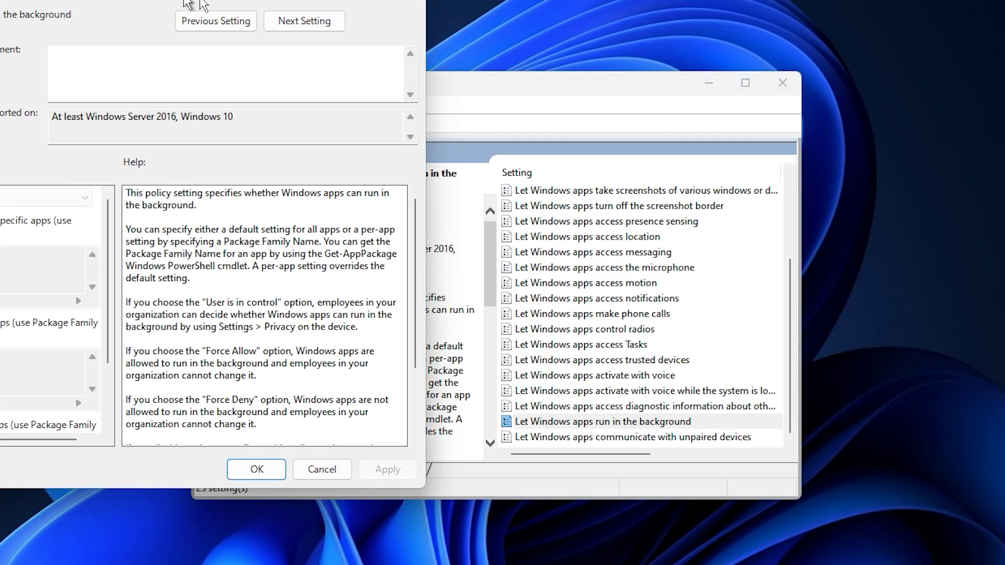
left_click_drag(141, 1, 643, 130)
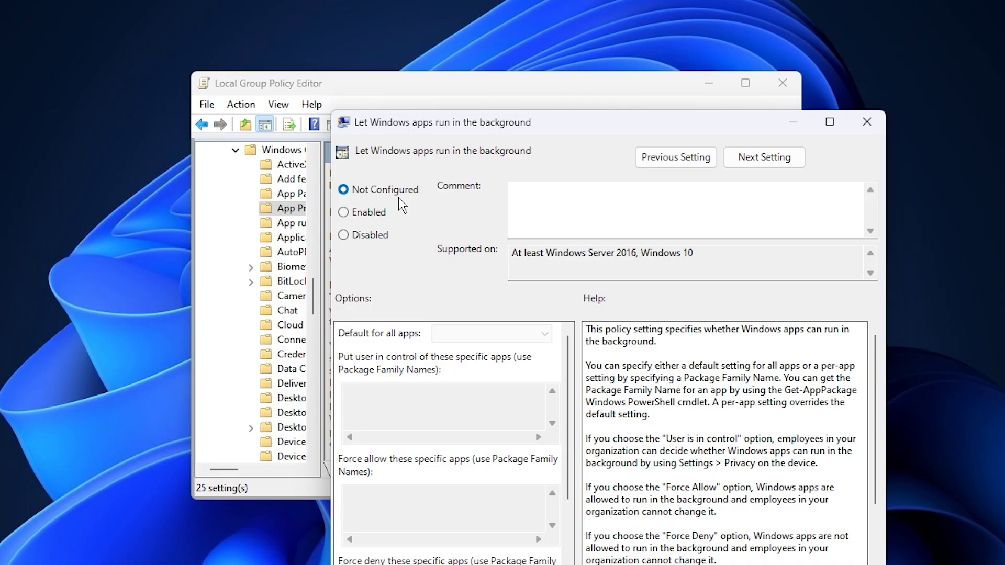
left_click(363, 221)
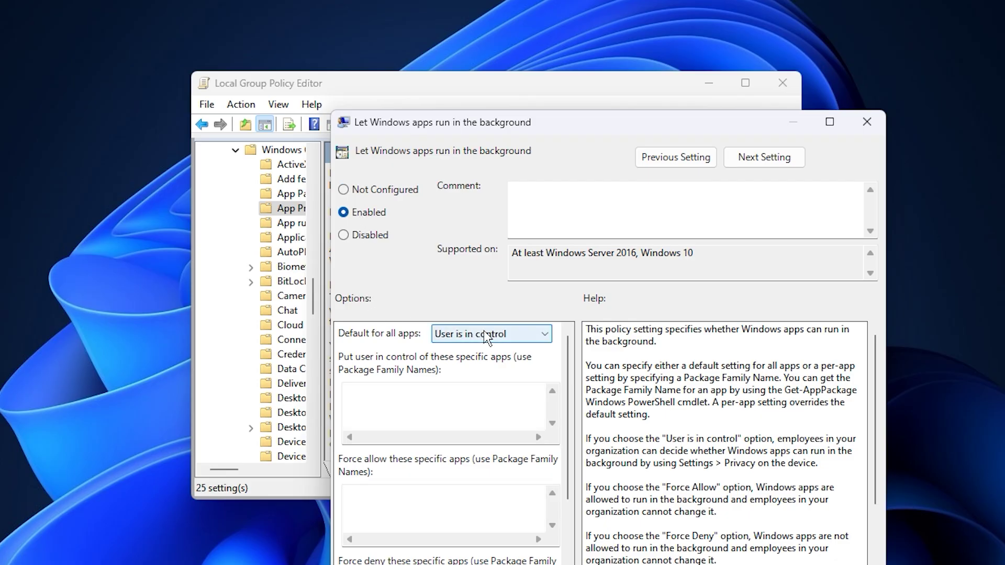
left_click(500, 336)
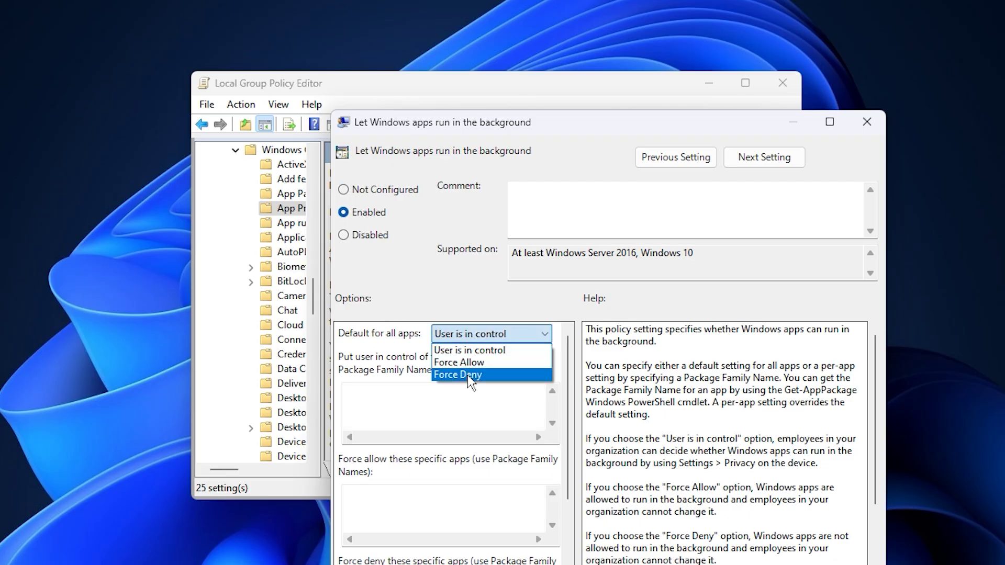
left_click(467, 375)
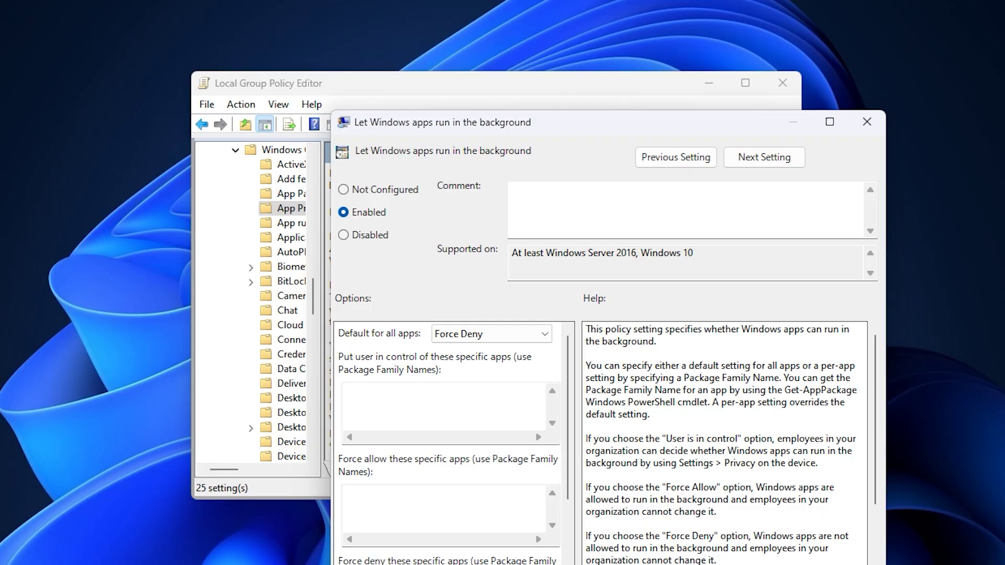
key("Return")
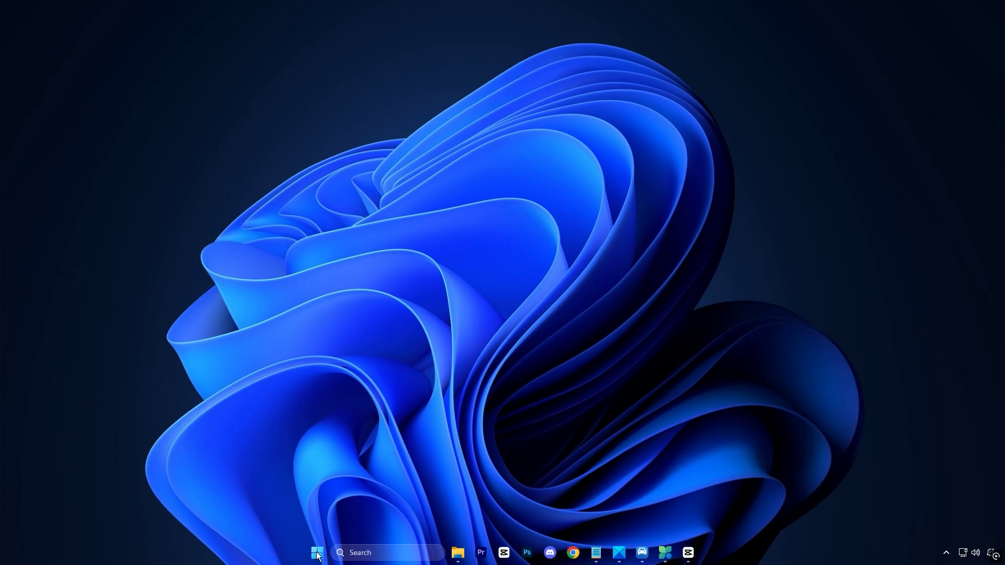
Open Task Manager from Start, view Ethernet performance, and launch Resource Monitor
right_click(317, 554)
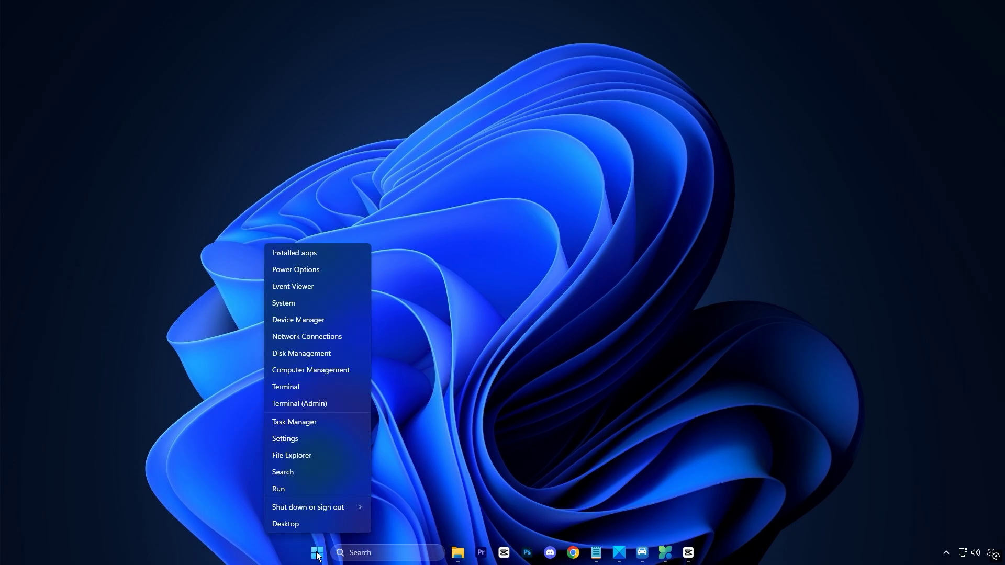
left_click(323, 424)
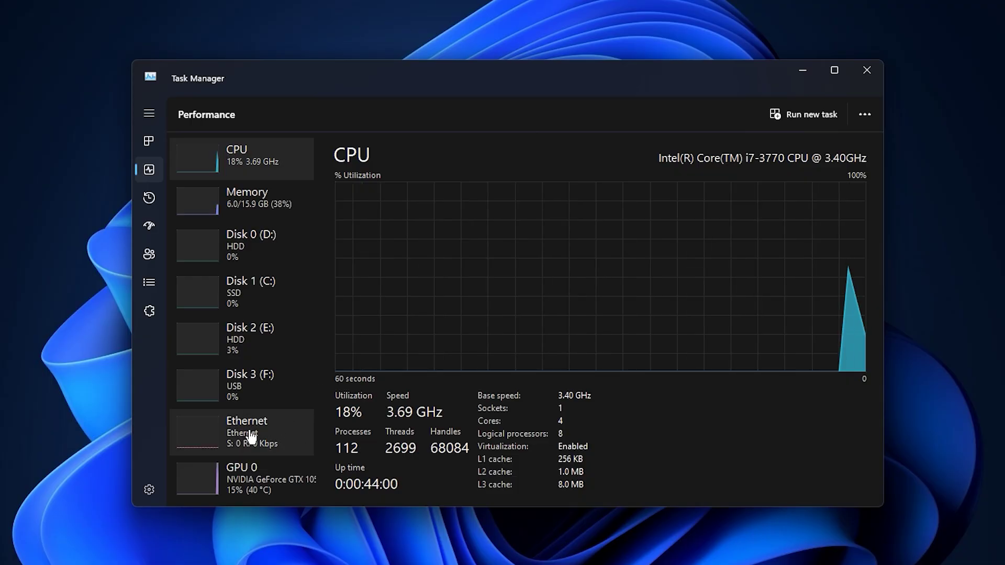
left_click(250, 437)
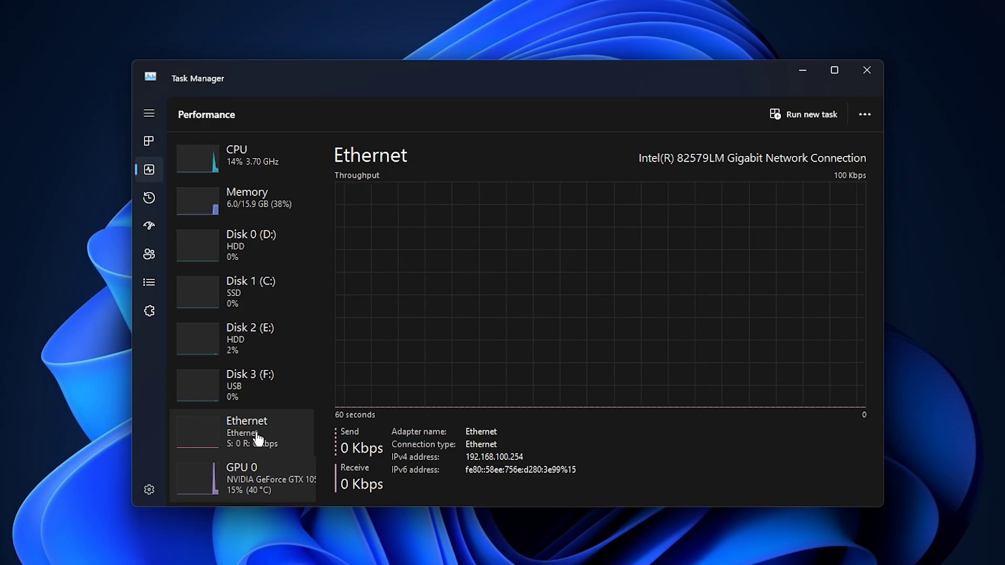
left_click(863, 115)
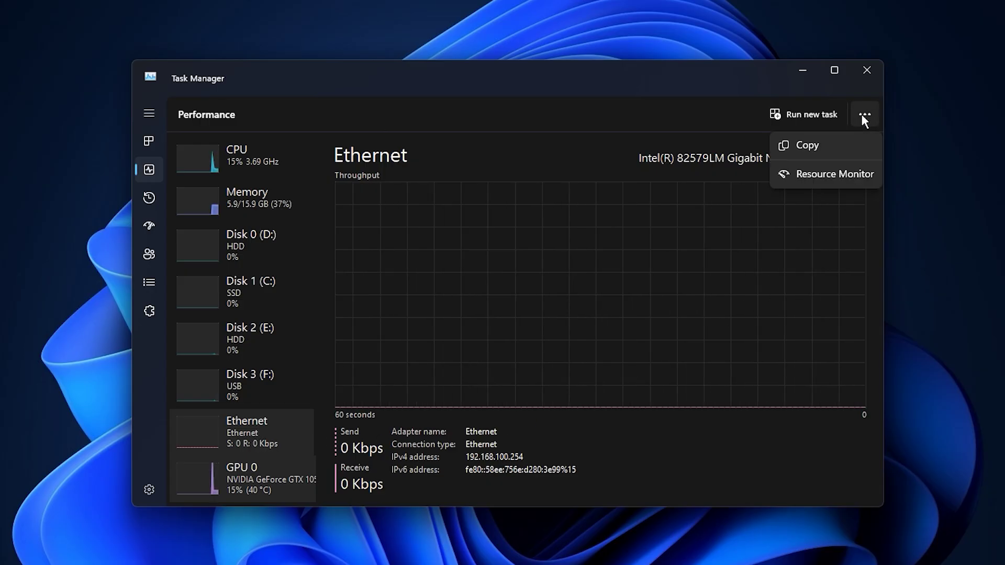
left_click(833, 172)
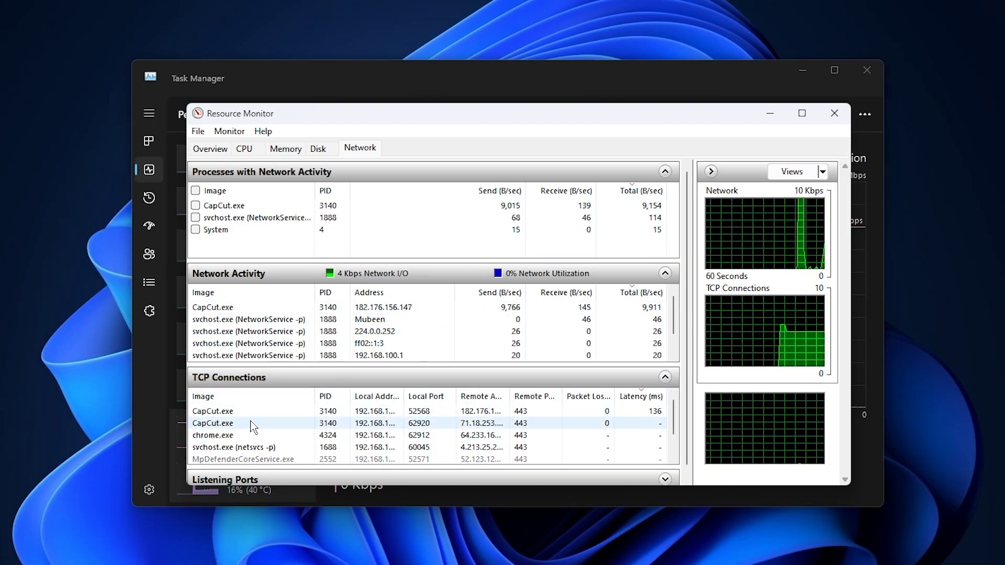
scroll(253, 428, "down", 2)
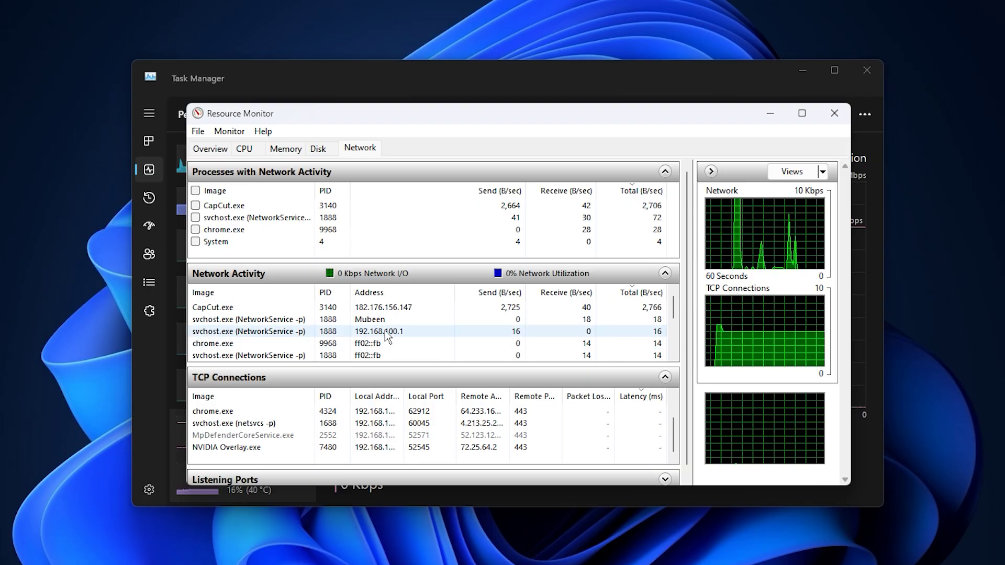
In the Network tab, inspect chrome.exe's actions without ending it, then select svchost.exe
right_click(224, 232)
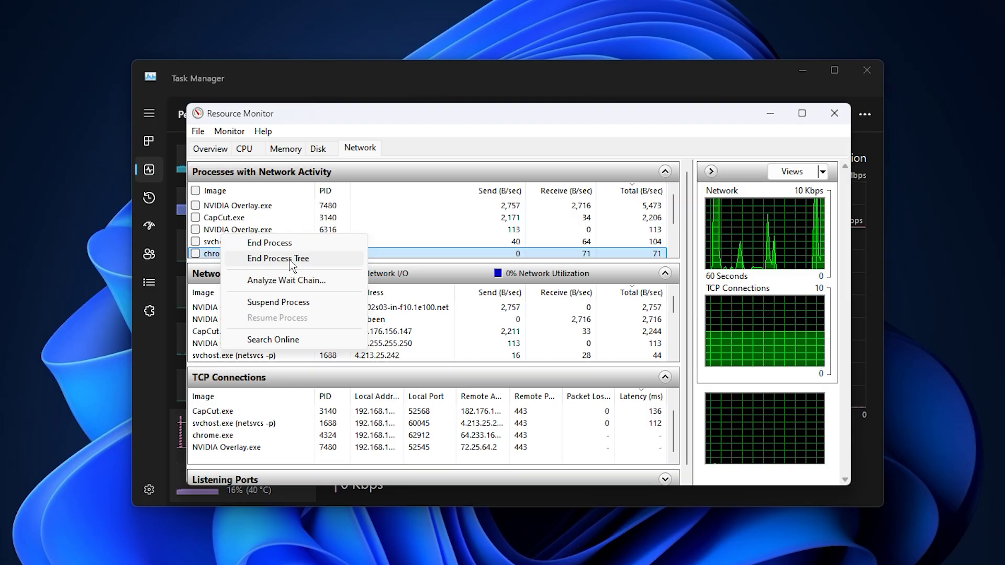
left_click(422, 280)
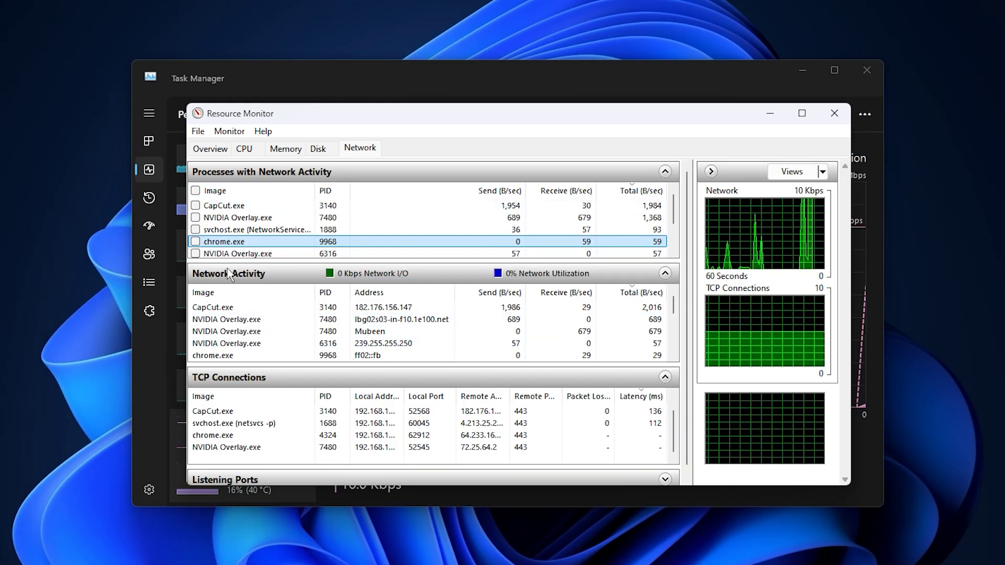
left_click(248, 233)
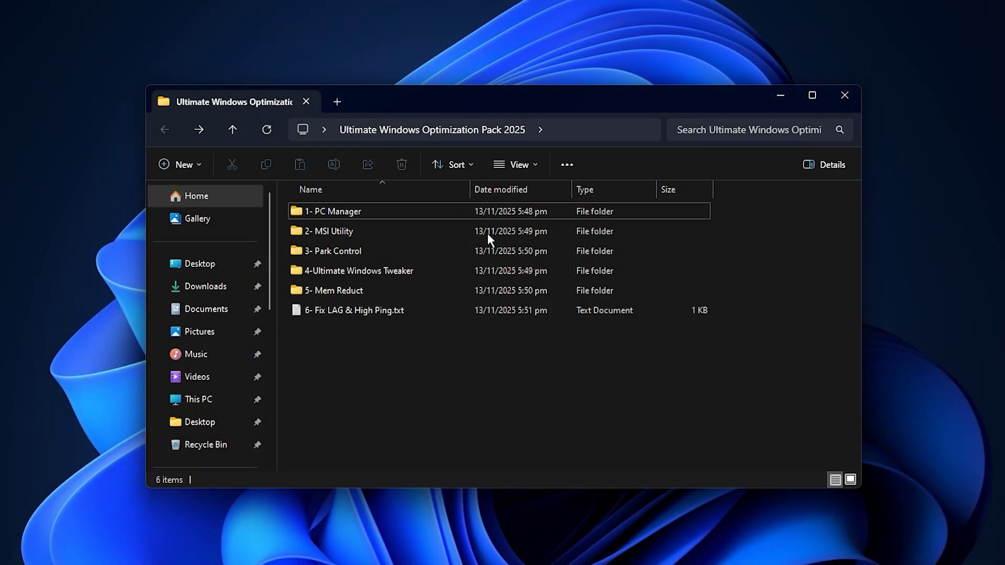
Open the 1- PC Manager folder and start the MSPCManager .Msixbundle installer
double_click(412, 212)
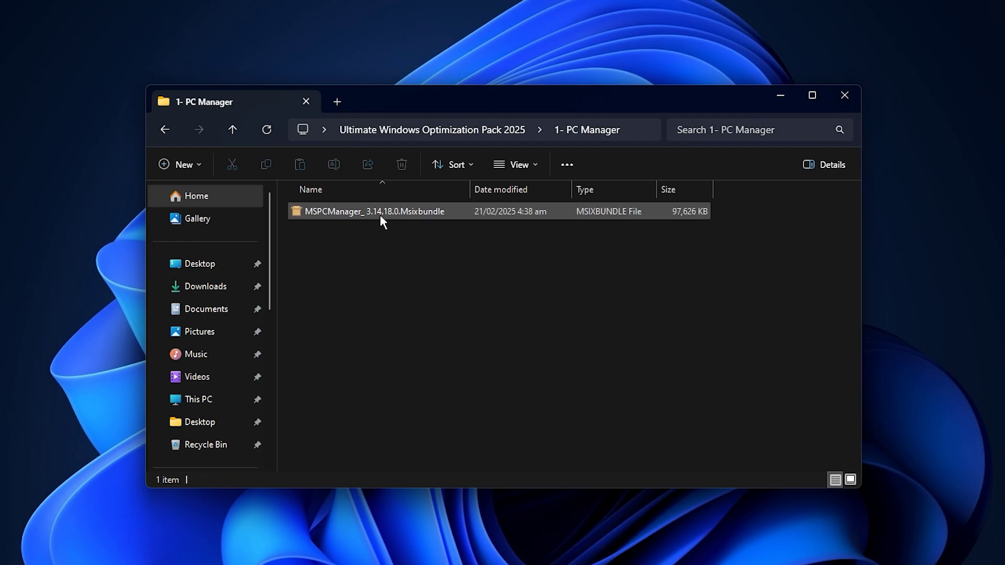
left_click(359, 214)
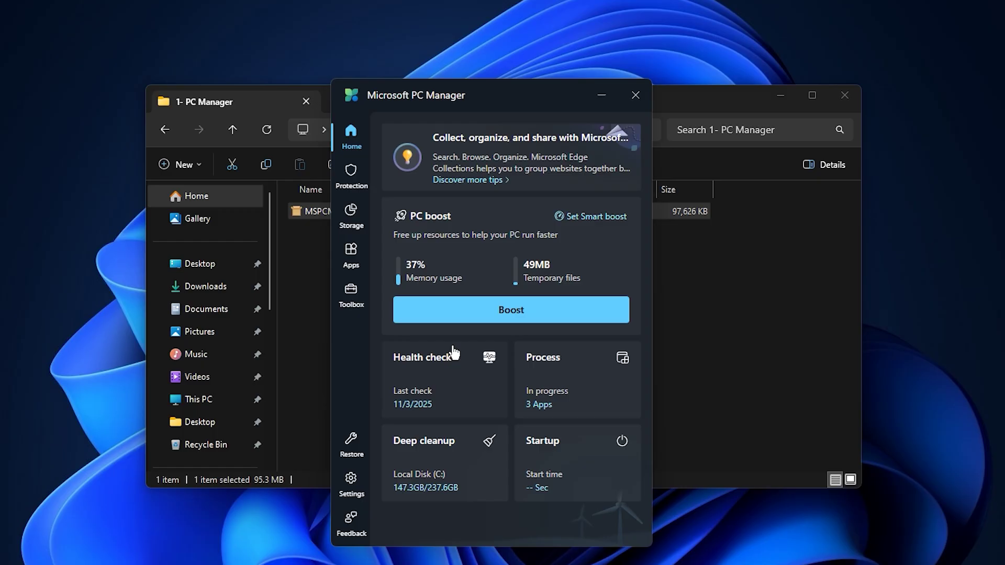
Run Boost, start a Storage deep cleanup scan finding 381.5MB, then minimize PC Manager
left_click(479, 318)
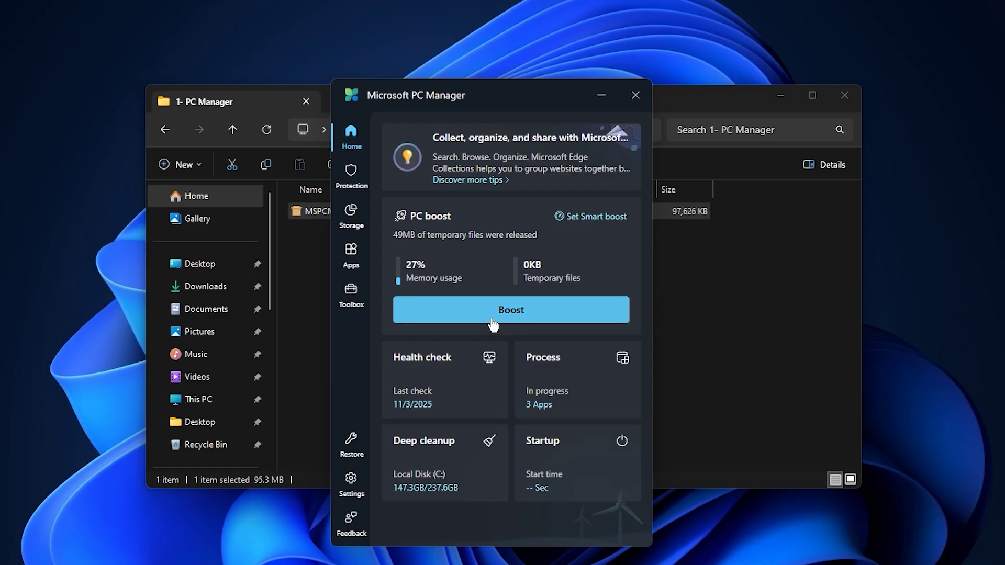
left_click(352, 173)
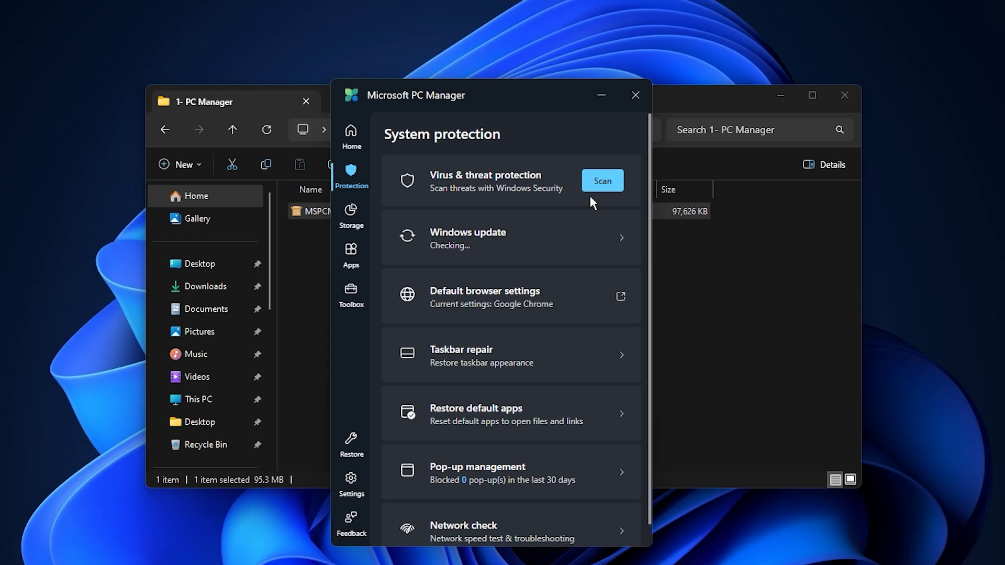
left_click(353, 214)
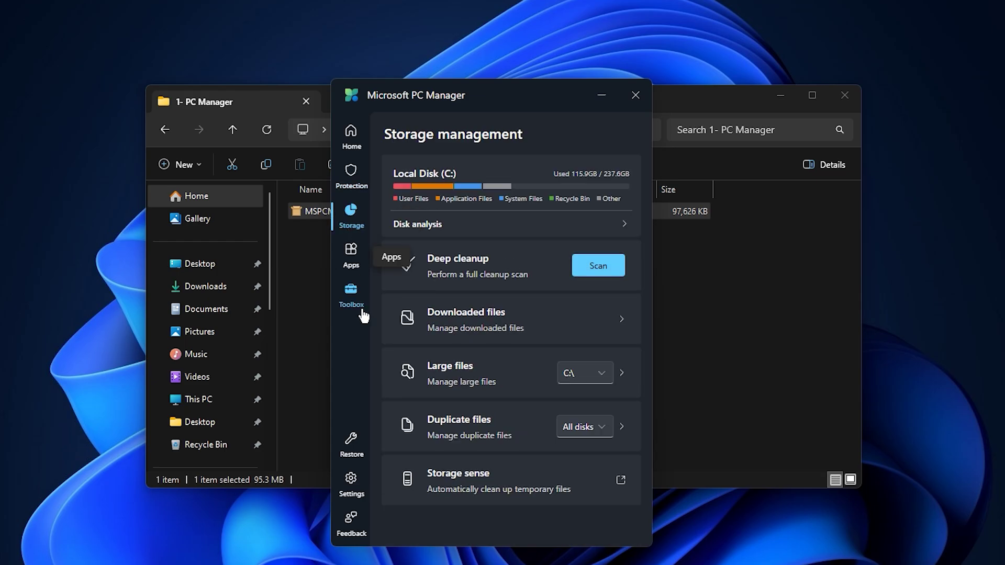
left_click(597, 264)
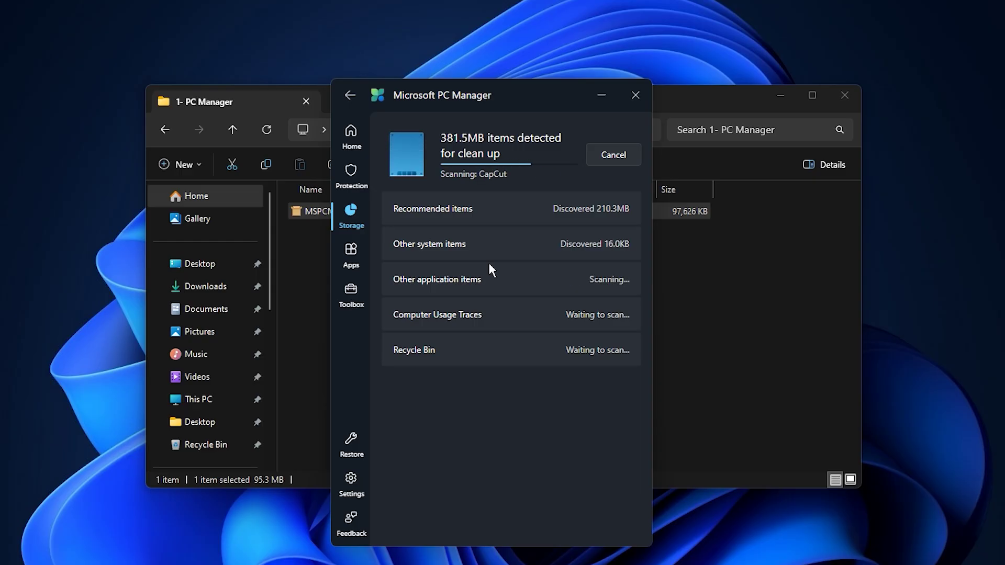
left_click(603, 99)
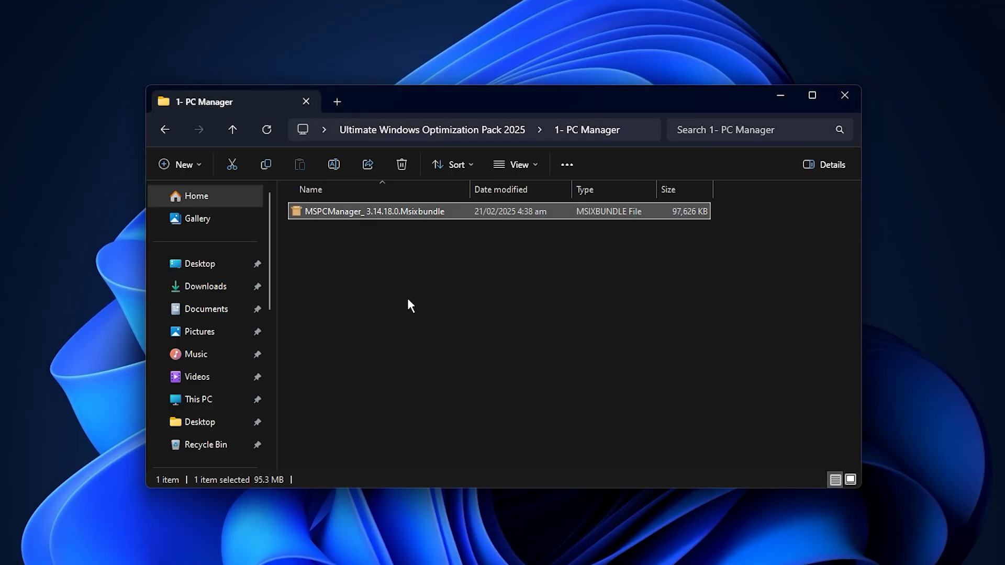
Open the 2- MSI Utility folder and run MSI_util_v3.exe as administrator
key("alt+Left")
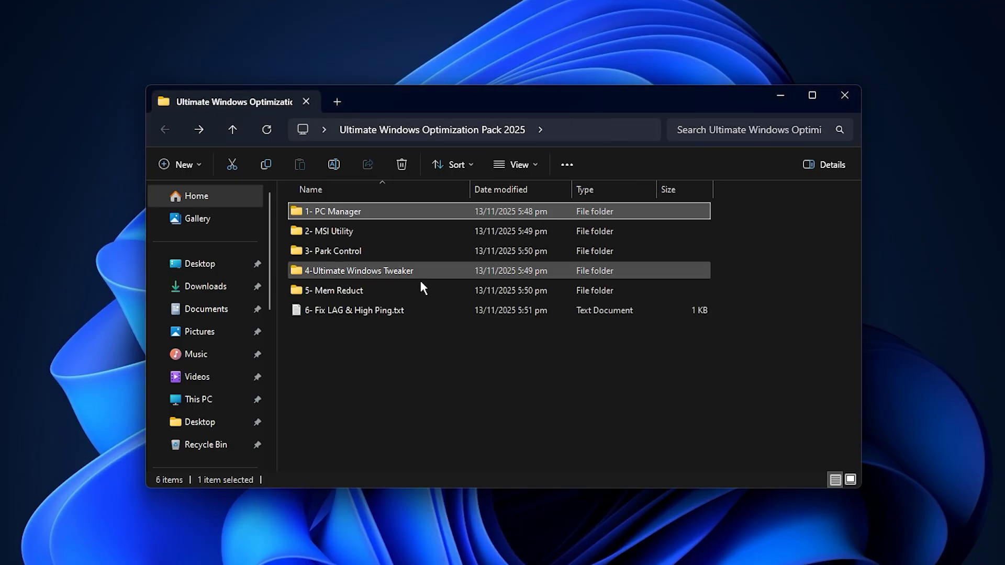
left_click(428, 236)
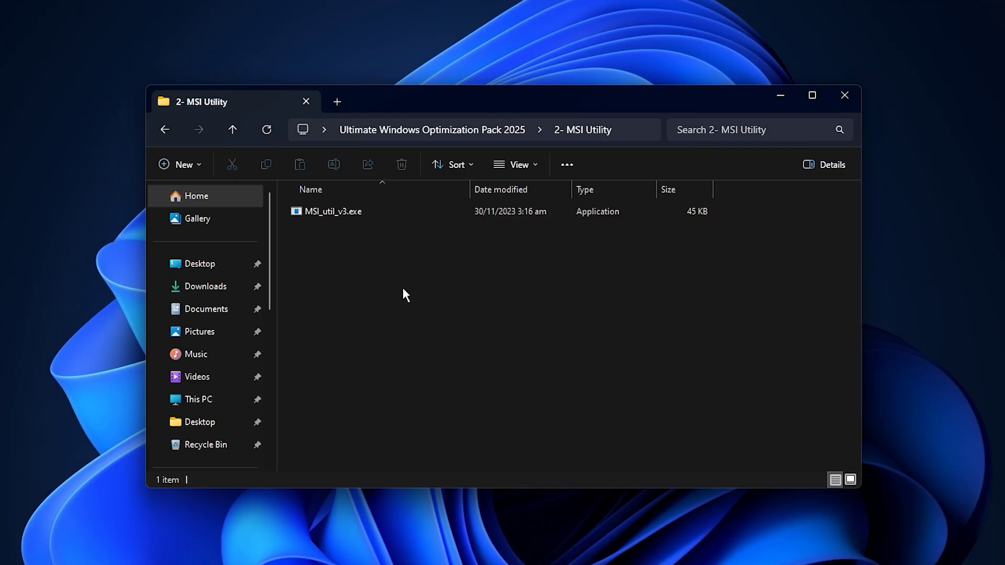
left_click(341, 212)
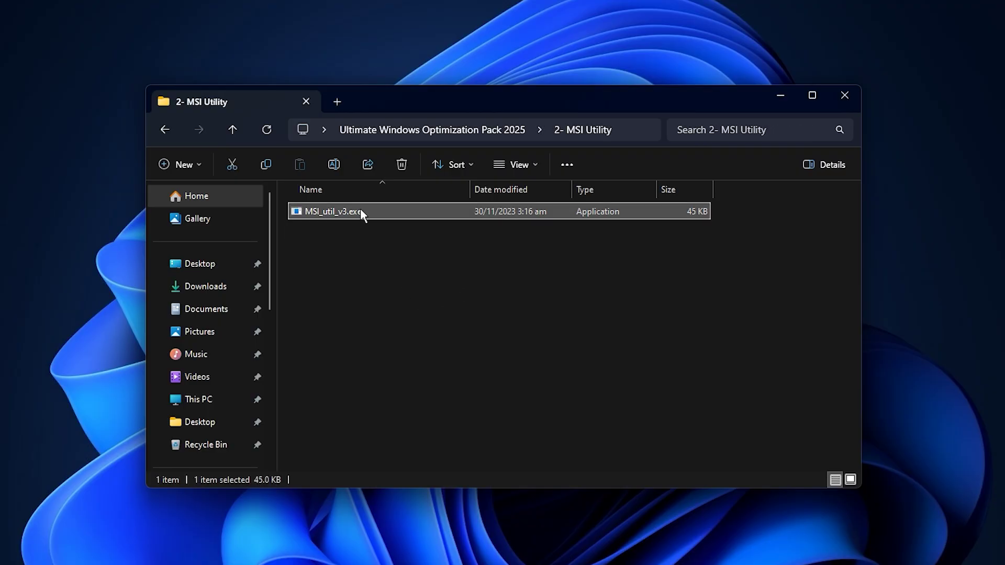
right_click(361, 212)
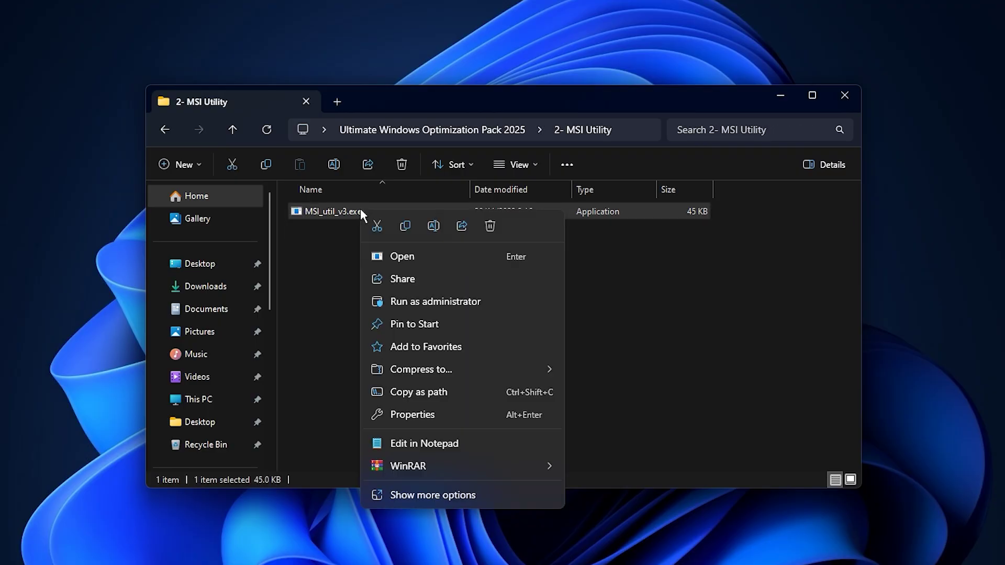
left_click(421, 310)
Approve the UAC prompt and keep the Intel 82579LM network controller at High priority
left_click(413, 409)
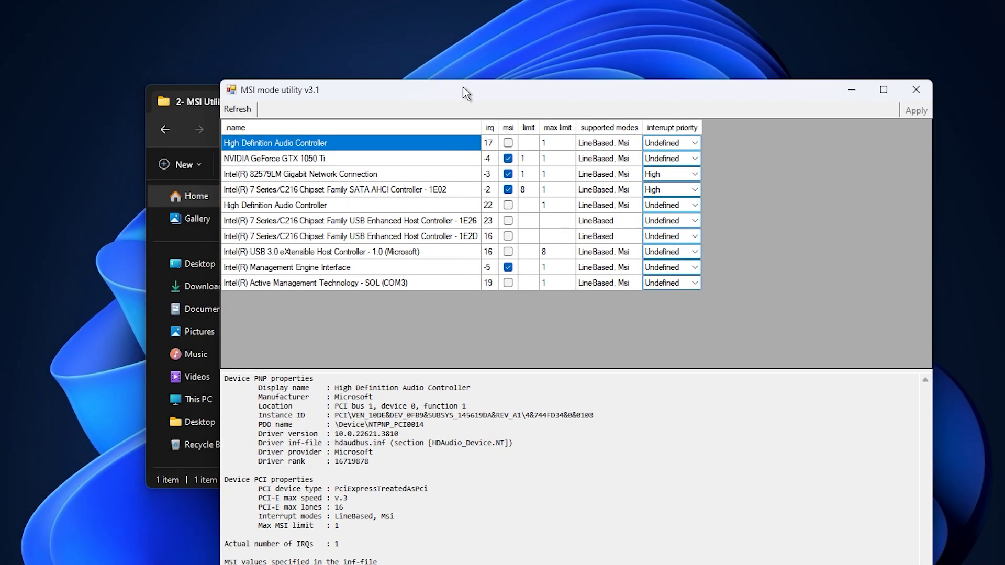
left_click_drag(463, 87, 471, 90)
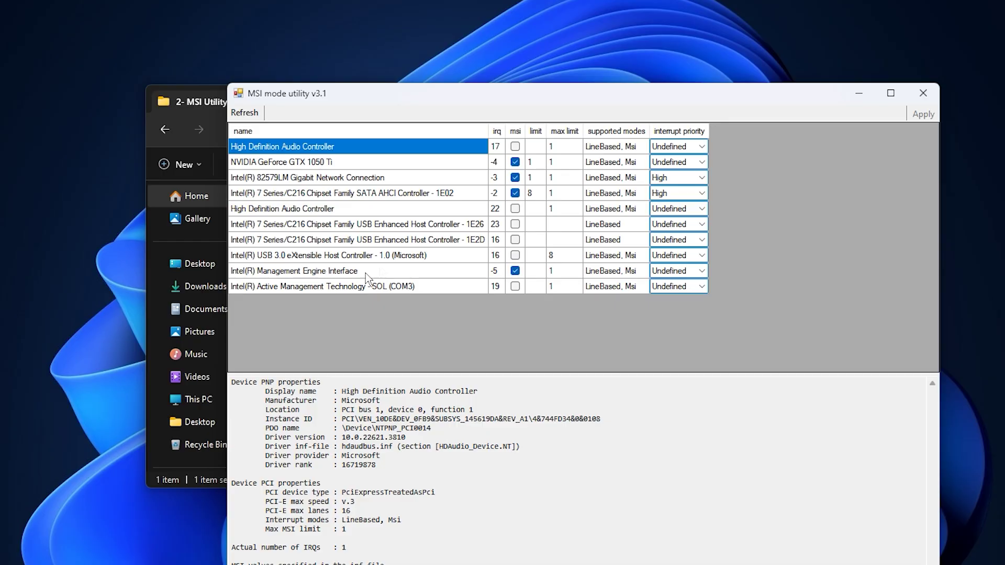
left_click(333, 180)
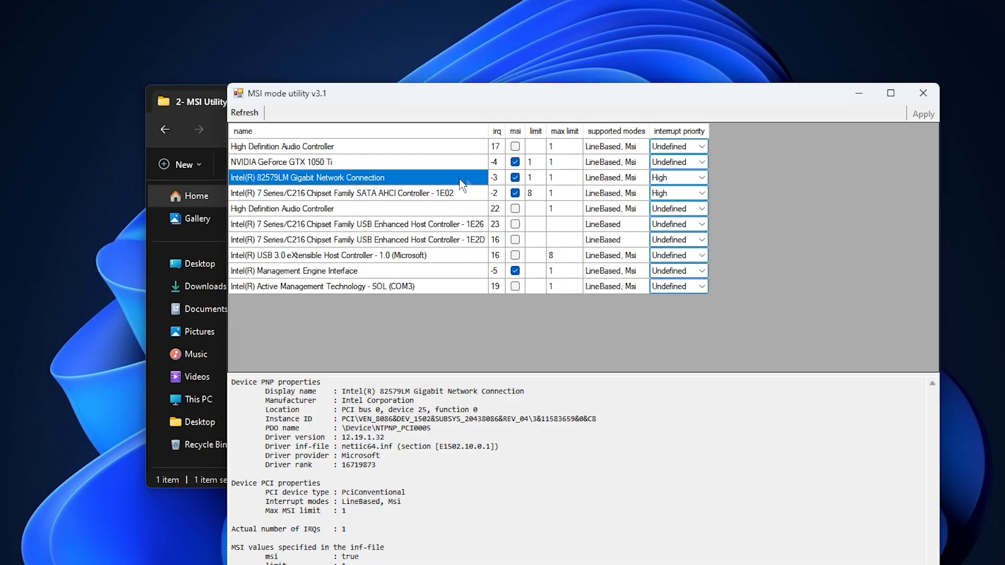
left_click(702, 180)
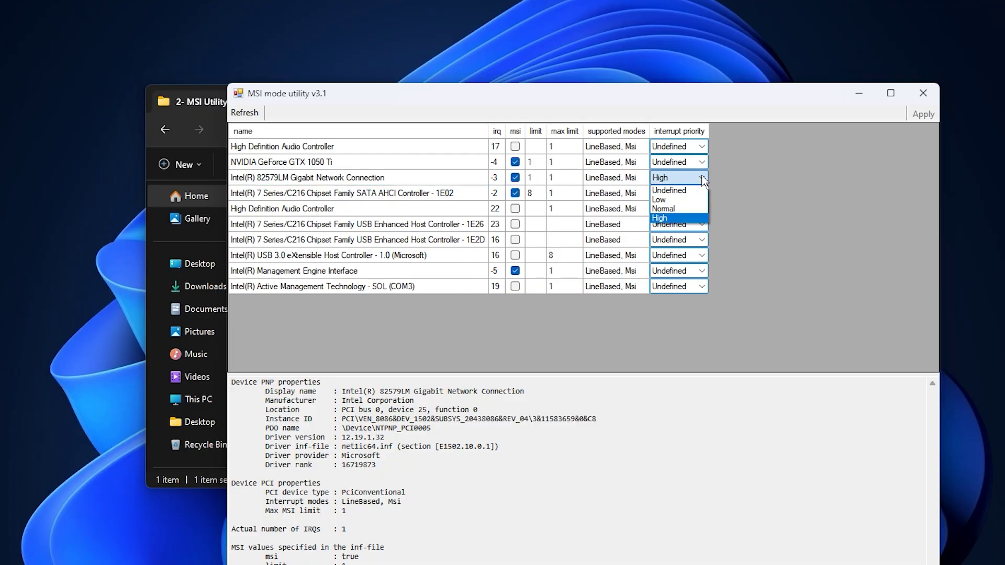
left_click(704, 180)
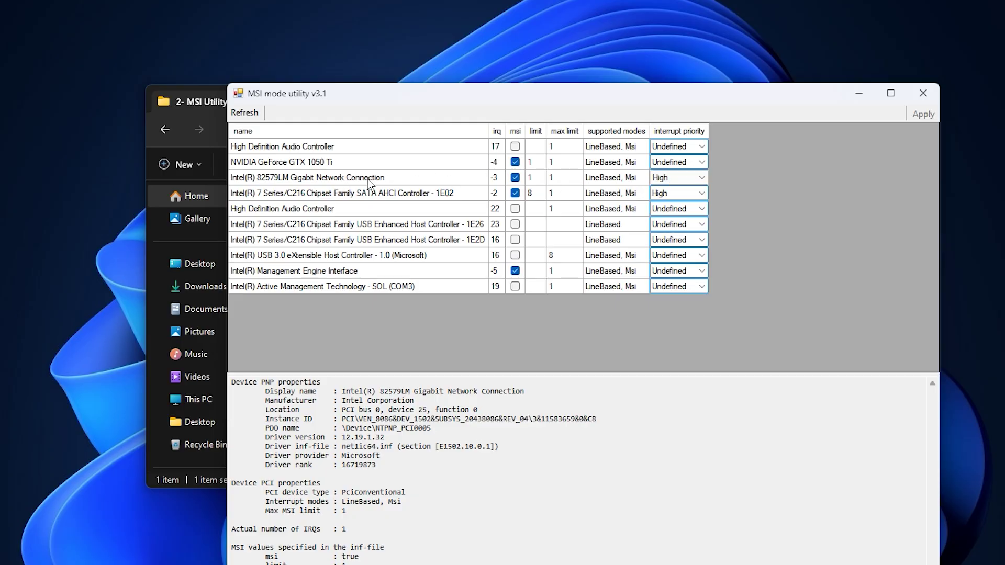
Set the GTX 1050 Ti interrupt priority to High, apply, and minimize the utility
left_click(353, 165)
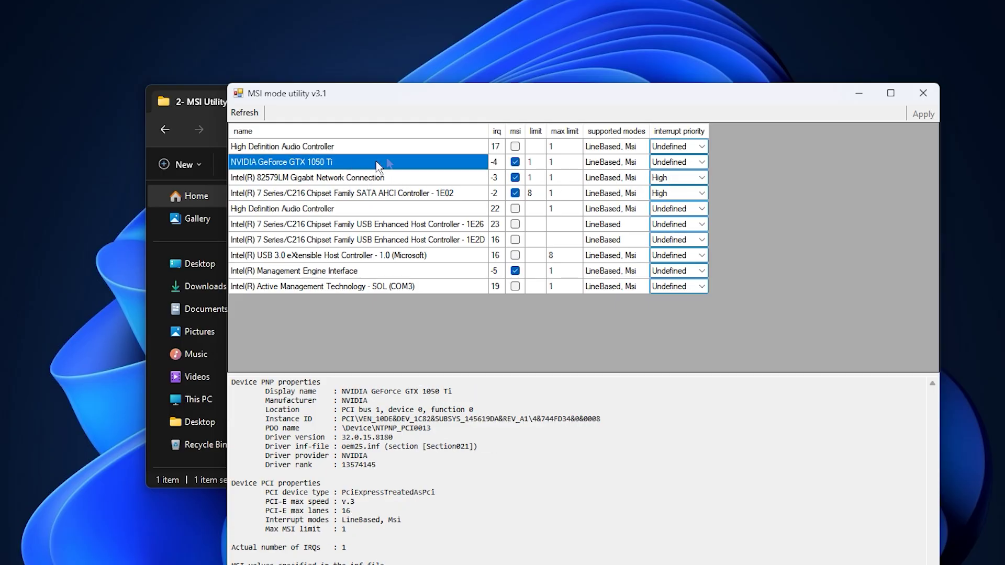
left_click(703, 165)
left_click(675, 207)
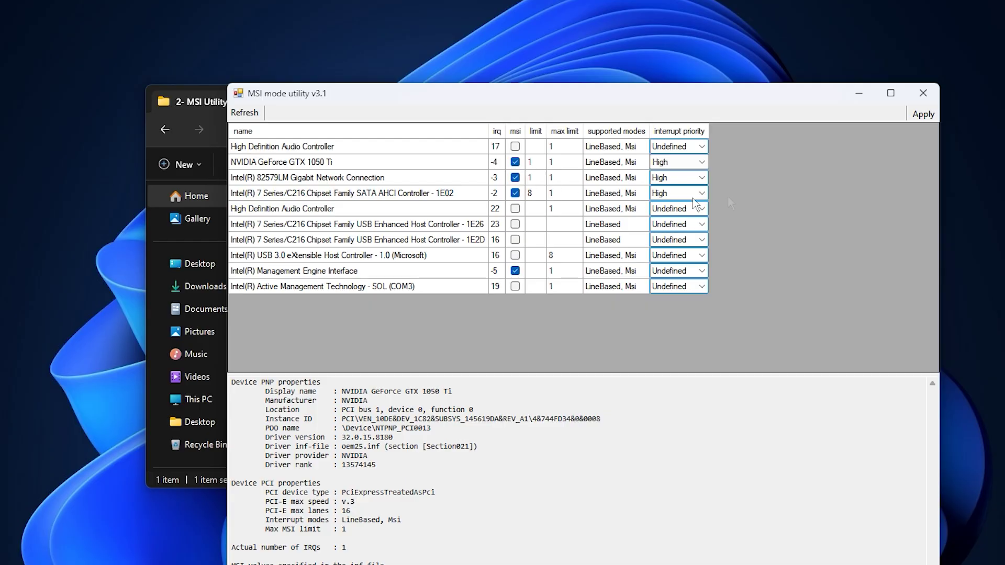
left_click(915, 118)
left_click(858, 108)
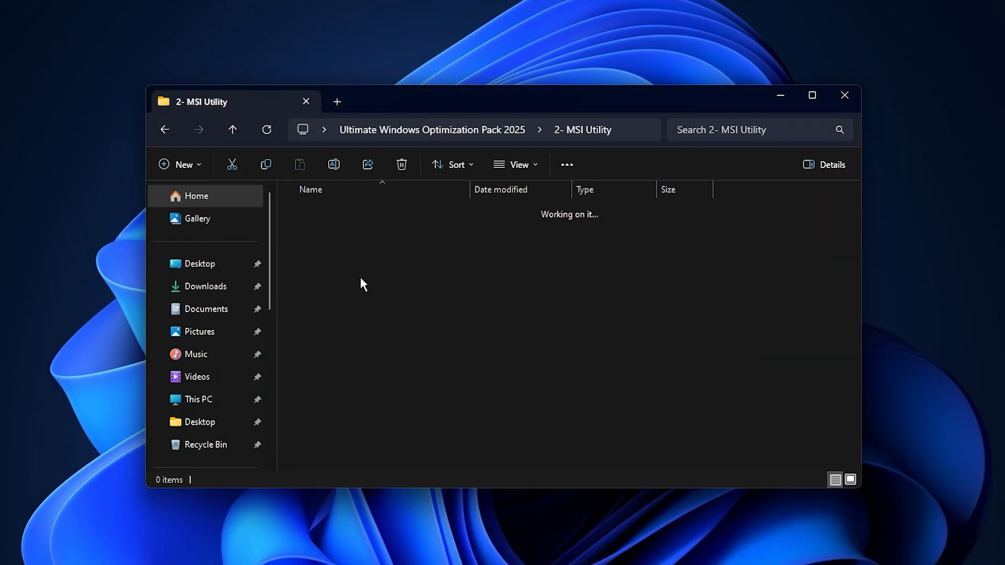
Go back to the pack folder, open 3- Park Control and run parkcontrolsetup64.exe
key("alt+Left")
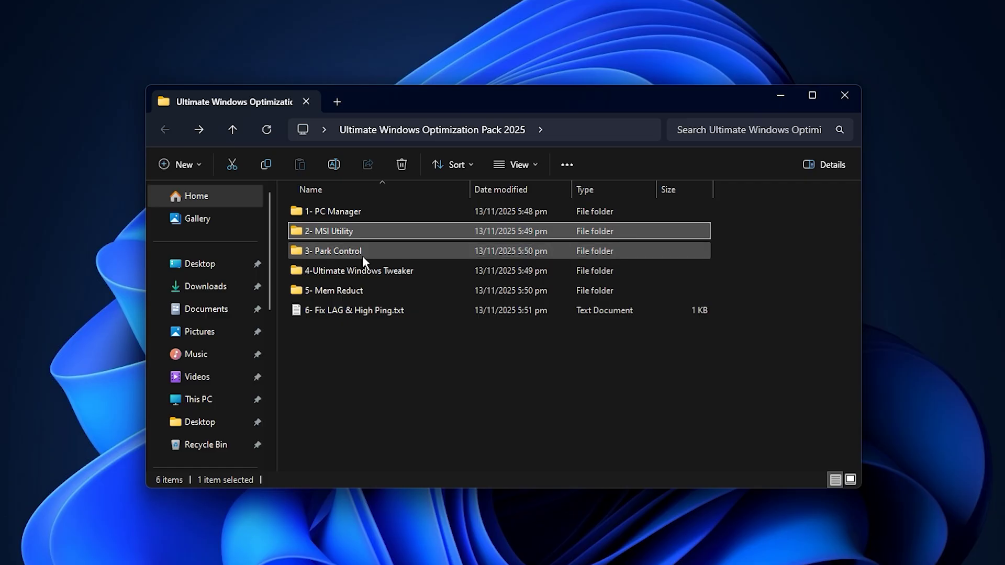
left_click(362, 256)
double_click(387, 251)
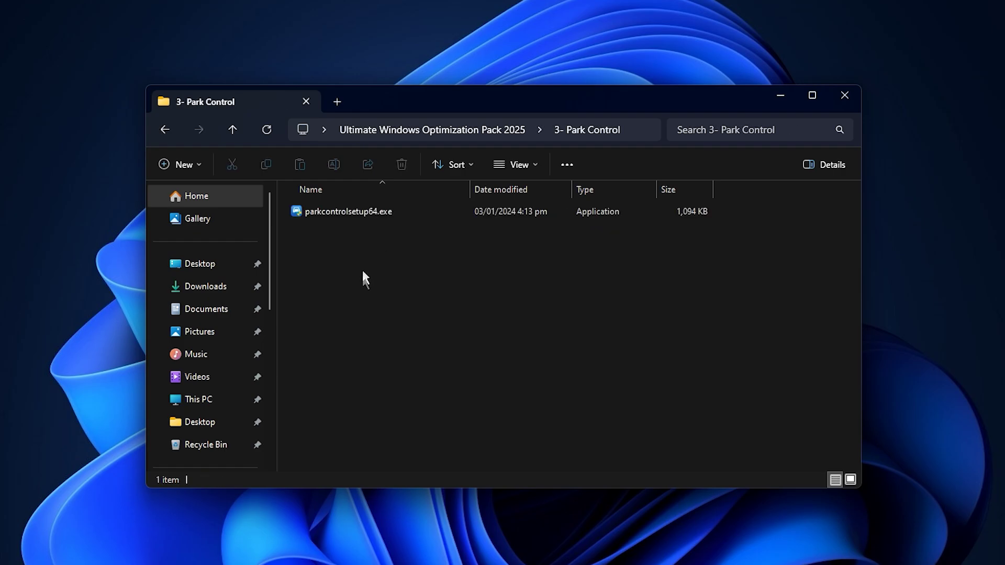
left_click(367, 213)
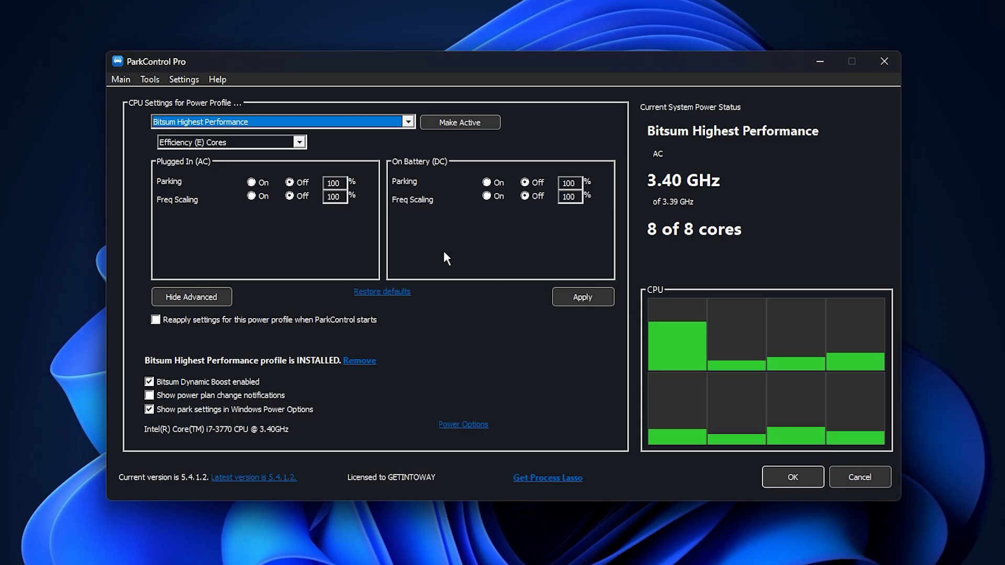
Make Bitsum Highest Performance the active ParkControl profile, apply and confirm, then return to the pack folder
left_click(381, 122)
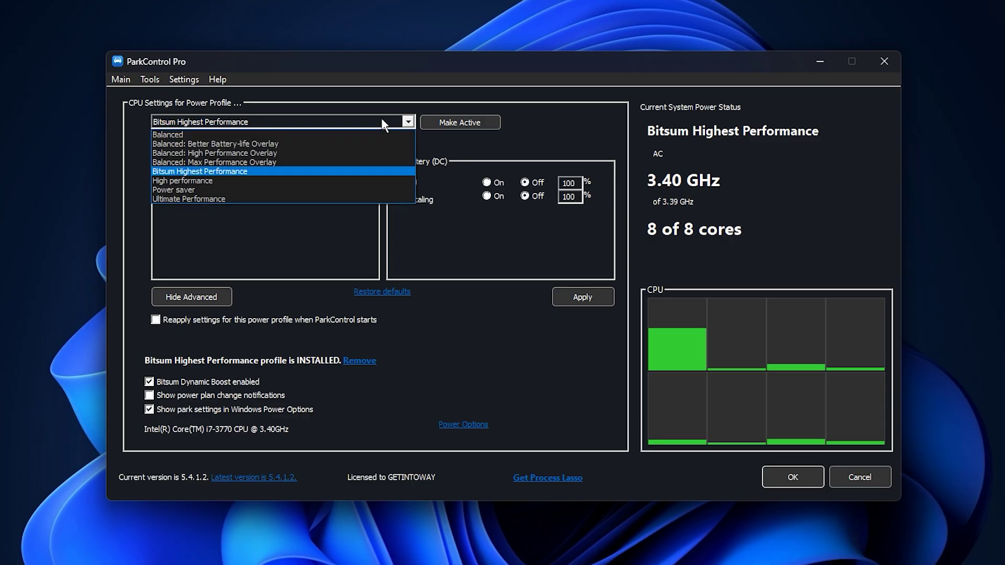
left_click(224, 170)
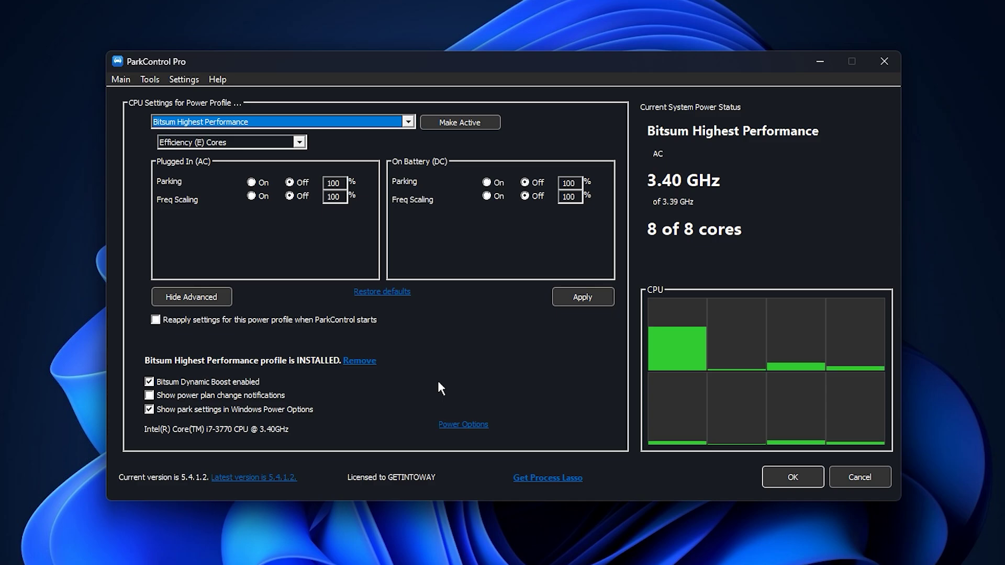
left_click(444, 124)
left_click(569, 294)
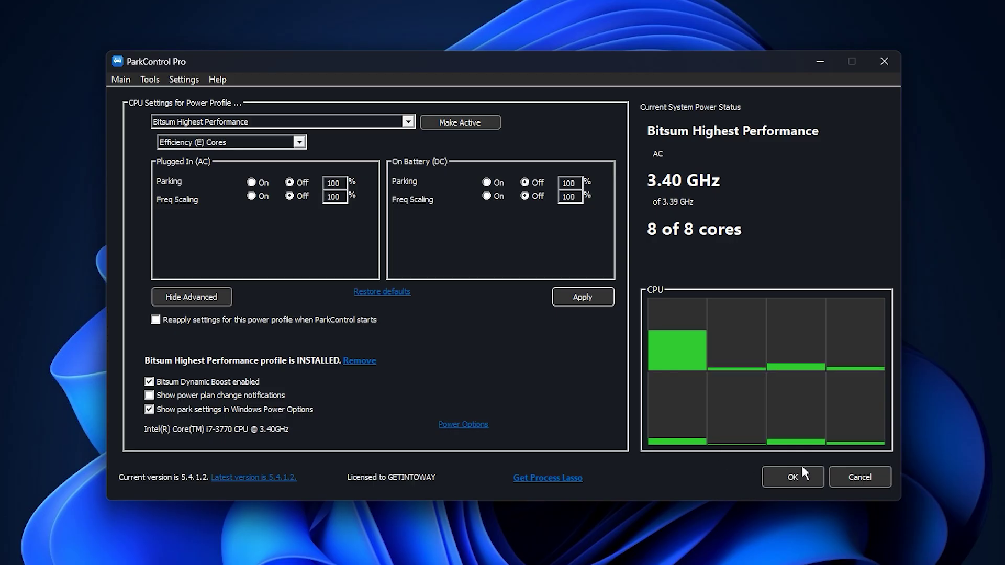
left_click(793, 476)
key("alt+Left")
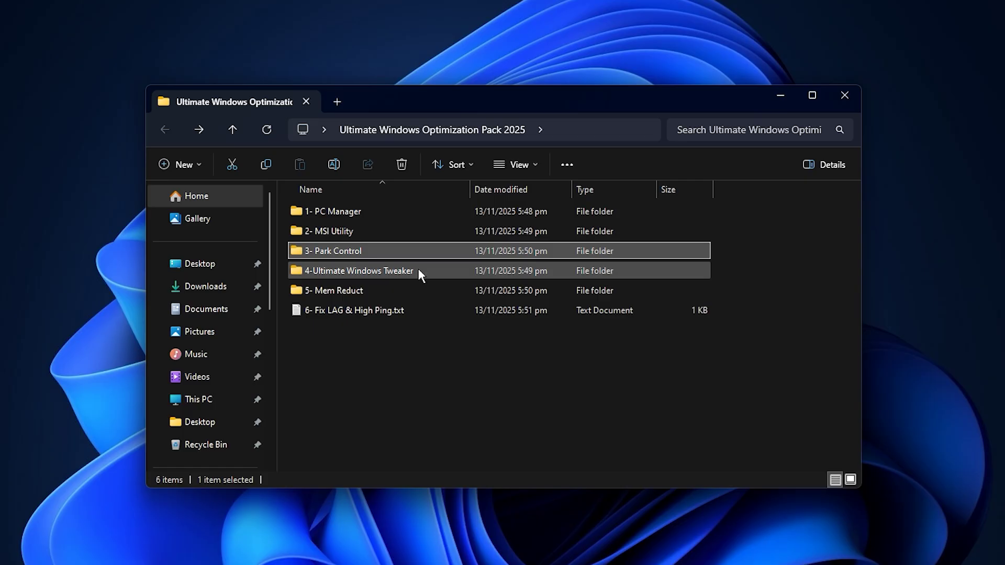
Open the 4-Ultimate Windows Tweaker folder and then its For Windows 11 subfolder
double_click(419, 269)
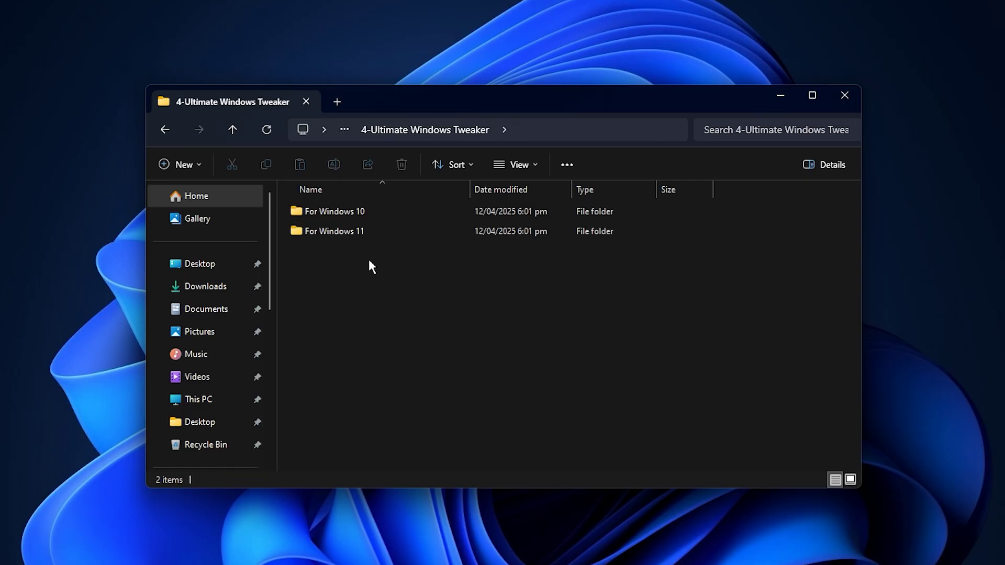
left_click(360, 214)
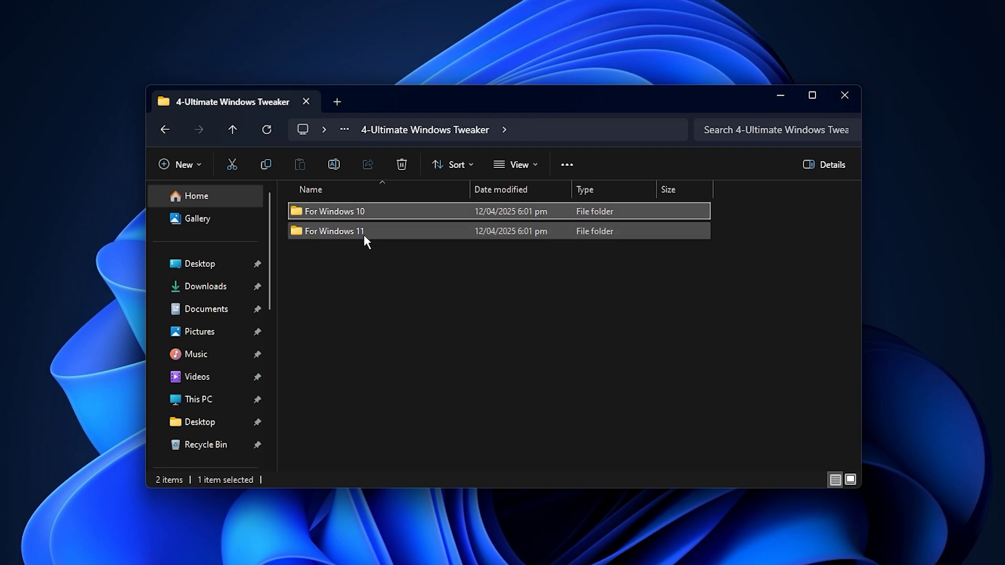
left_click(366, 235)
double_click(382, 236)
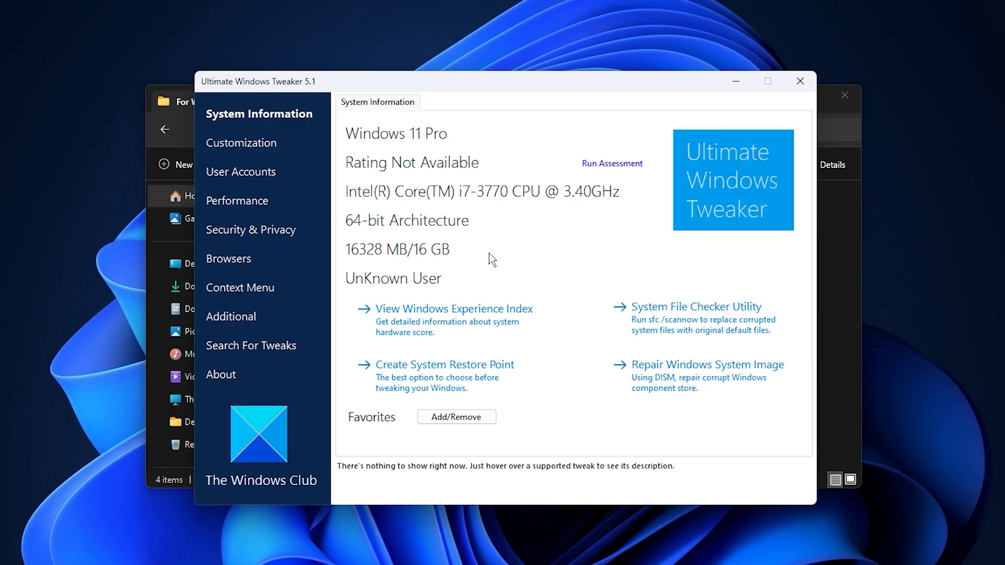
Disable tablet input, Windows Time, search indexer, smooth scrolling and Edge tab preloading on the Performance page
left_click(240, 204)
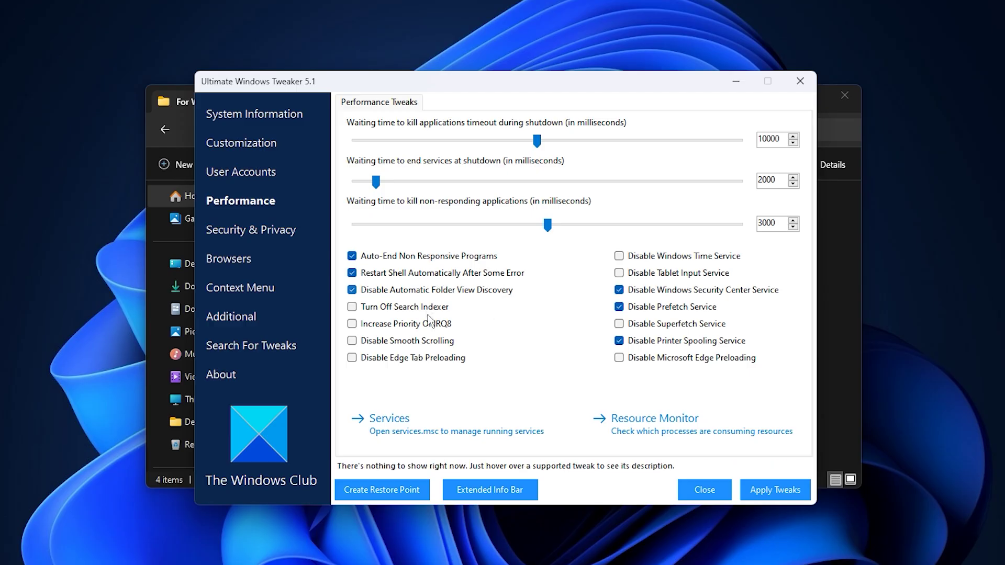
left_click(619, 272)
left_click(619, 257)
left_click(354, 310)
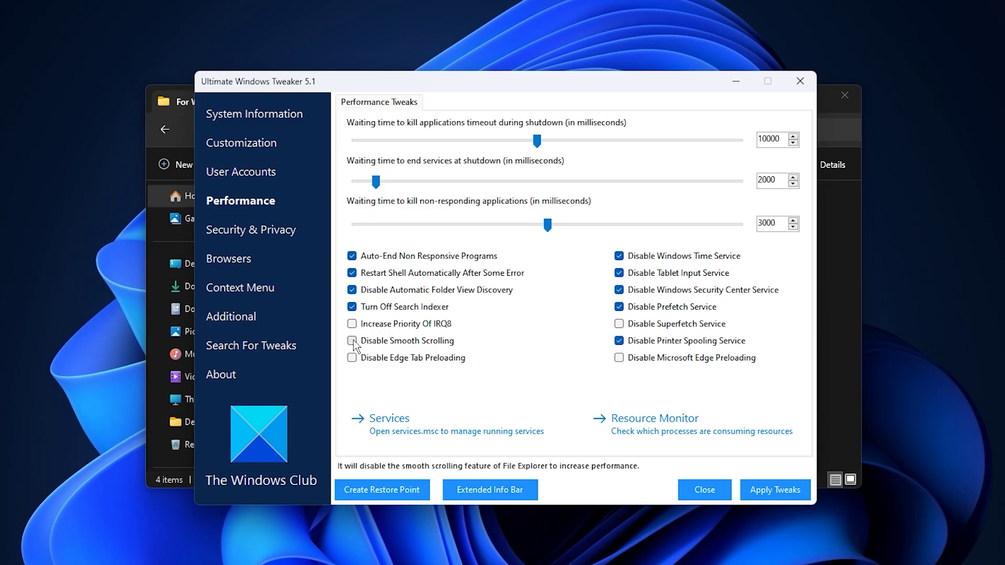
left_click(353, 342)
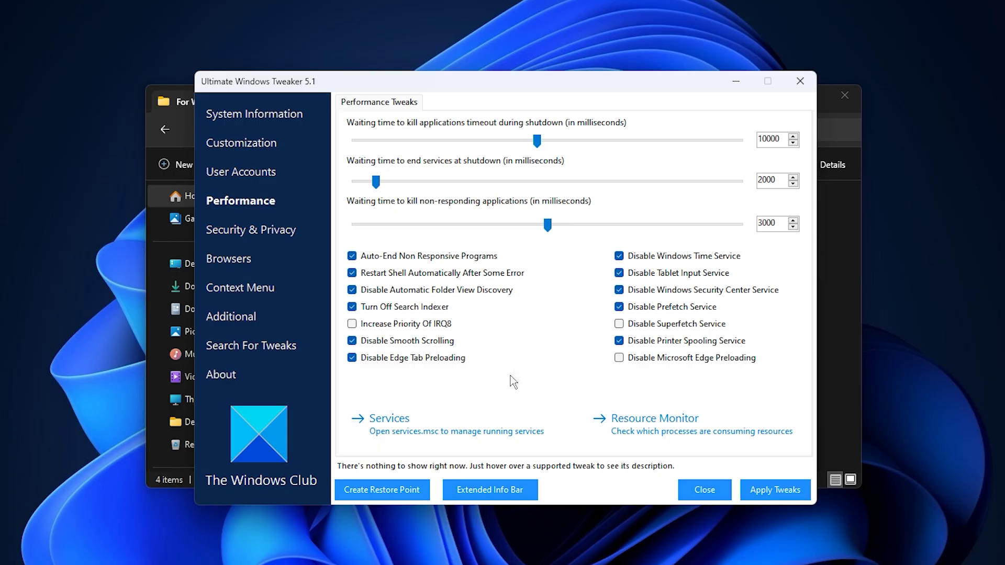
left_click(273, 237)
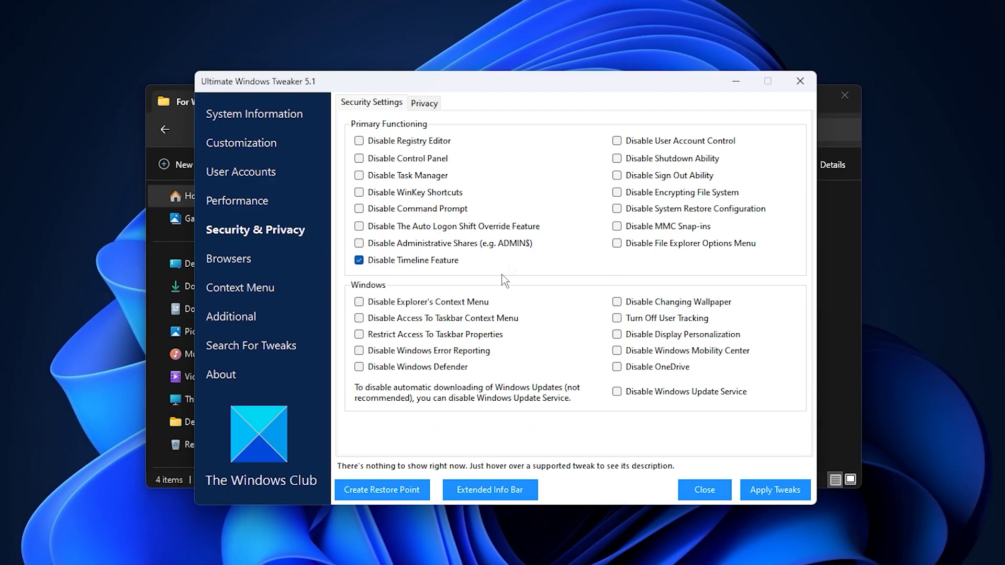
On the Privacy tab, disable biometrics and app access to location, camera, messages, microphone and calendar
left_click(421, 104)
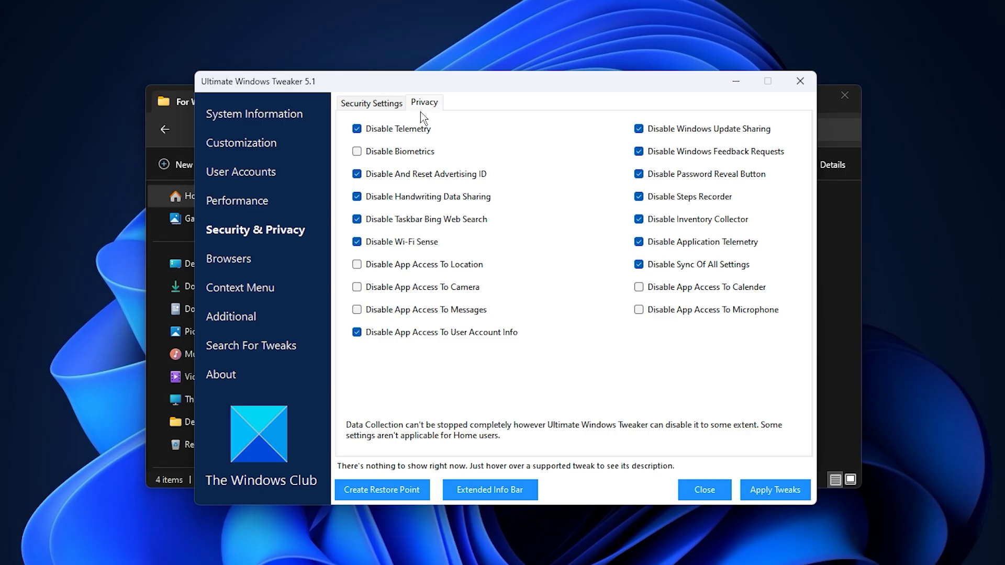
left_click(357, 152)
left_click(357, 265)
left_click(358, 288)
left_click(357, 310)
left_click(639, 310)
left_click(639, 288)
Open the Additional tweaks page, then minimize Ultimate Windows Tweaker to reveal File Explorer
left_click(236, 317)
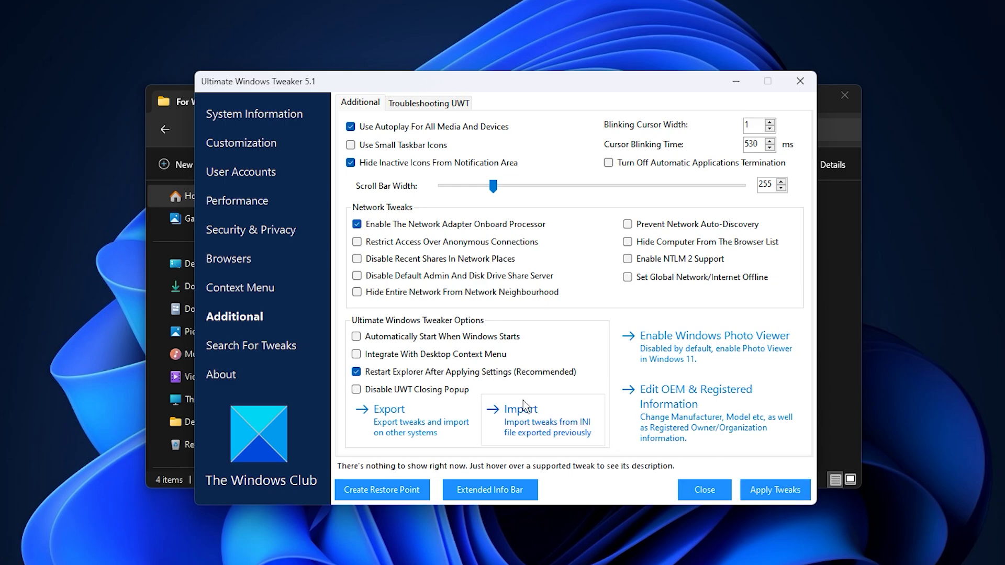
left_click(735, 86)
Go back to the pack folder, open 5- Mem Reduct and launch memreduct-3.4-setup.exe
key("BackSpace")
key("BackSpace")
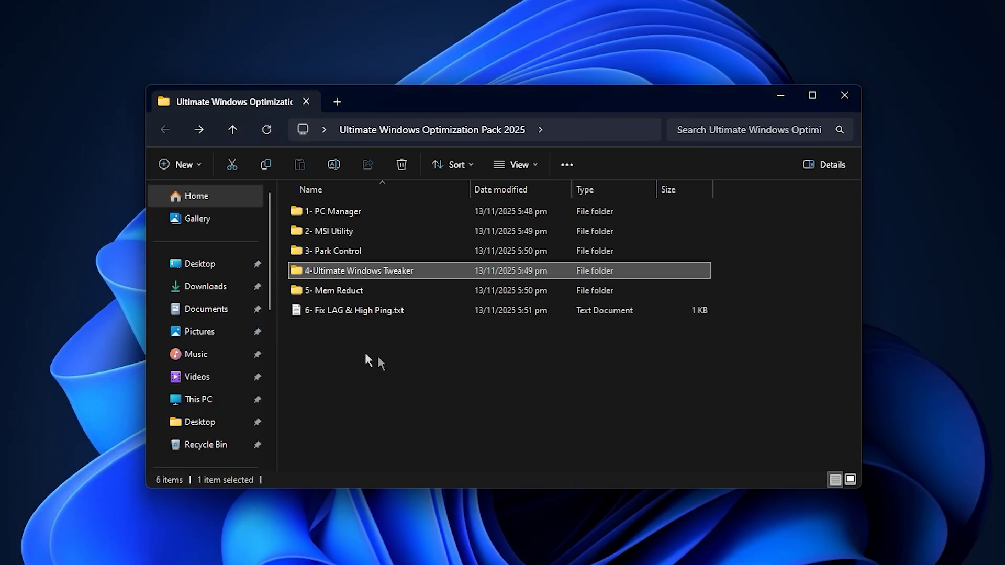
double_click(379, 287)
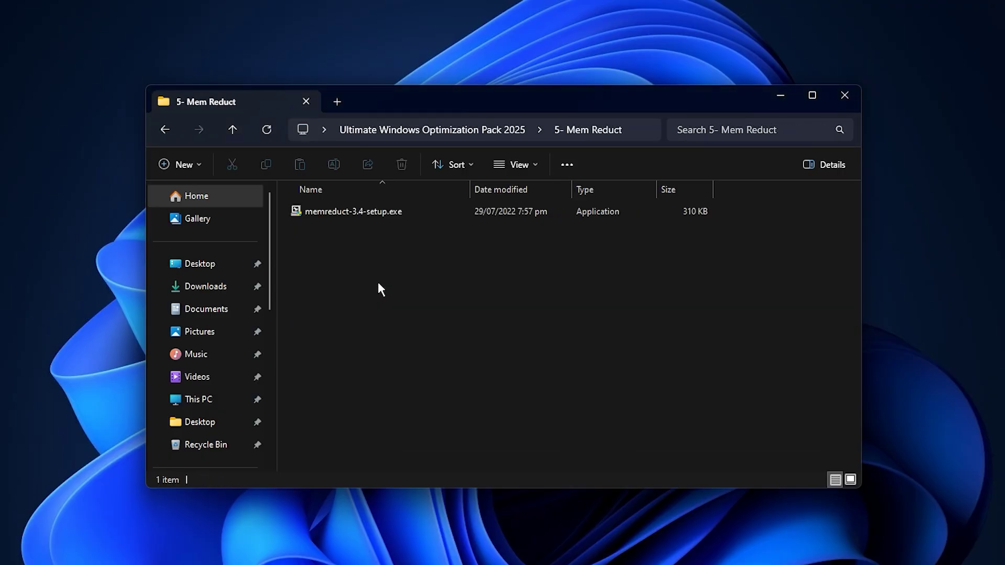
left_click(380, 215)
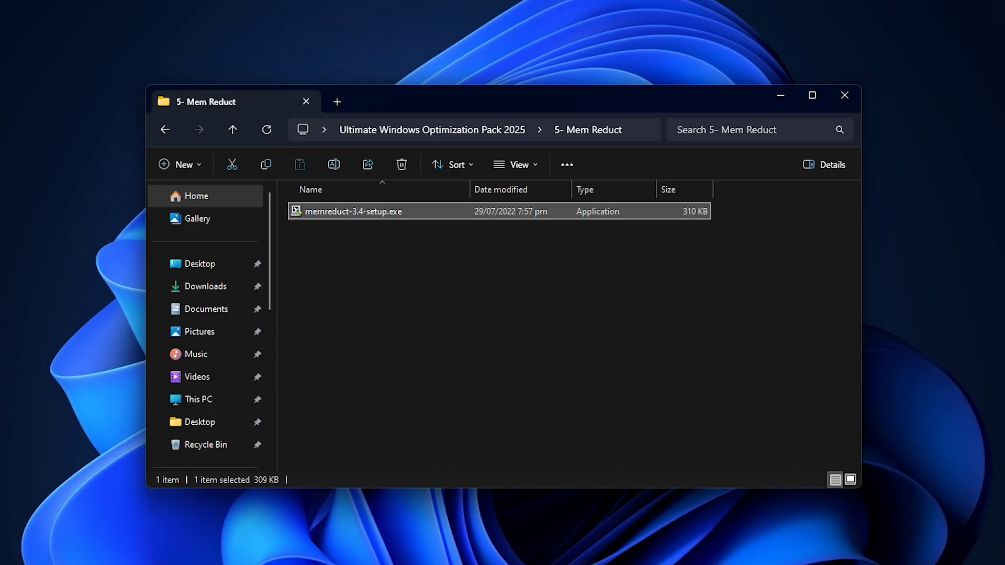
key("Return")
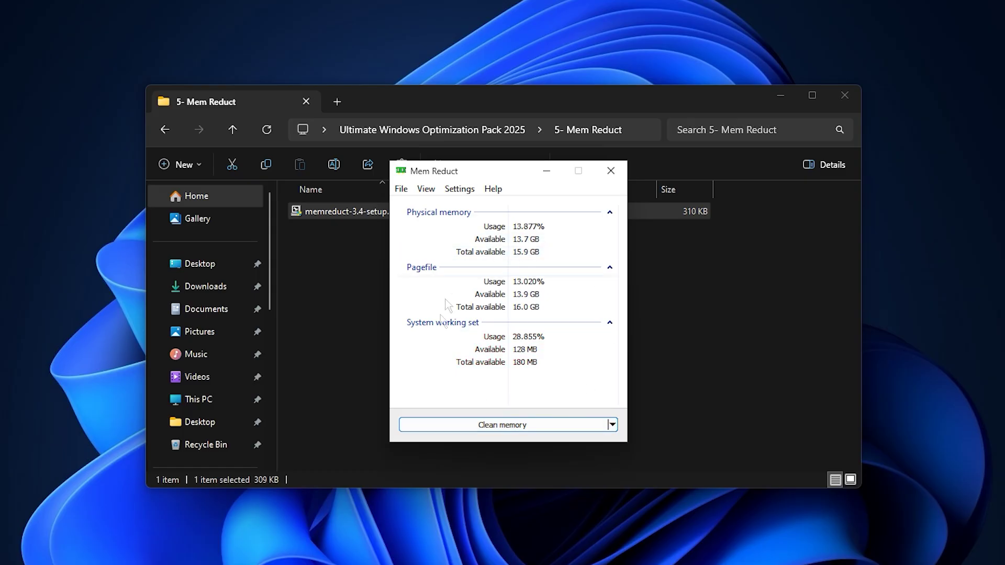
Clean memory in Mem Reduct, close it, and open 6- Fix LAG & High Ping.txt
left_click(513, 427)
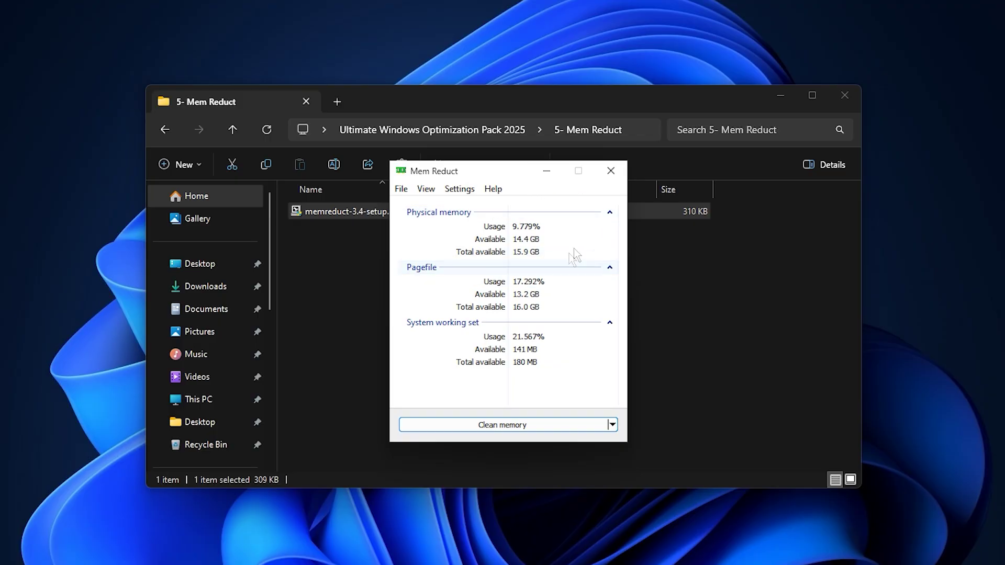
left_click(551, 178)
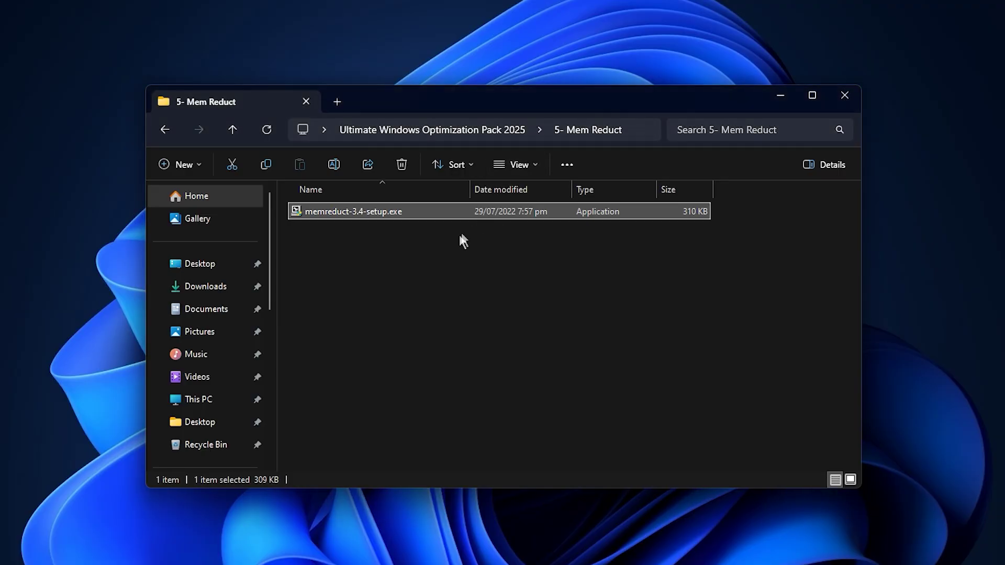
key("alt+Left")
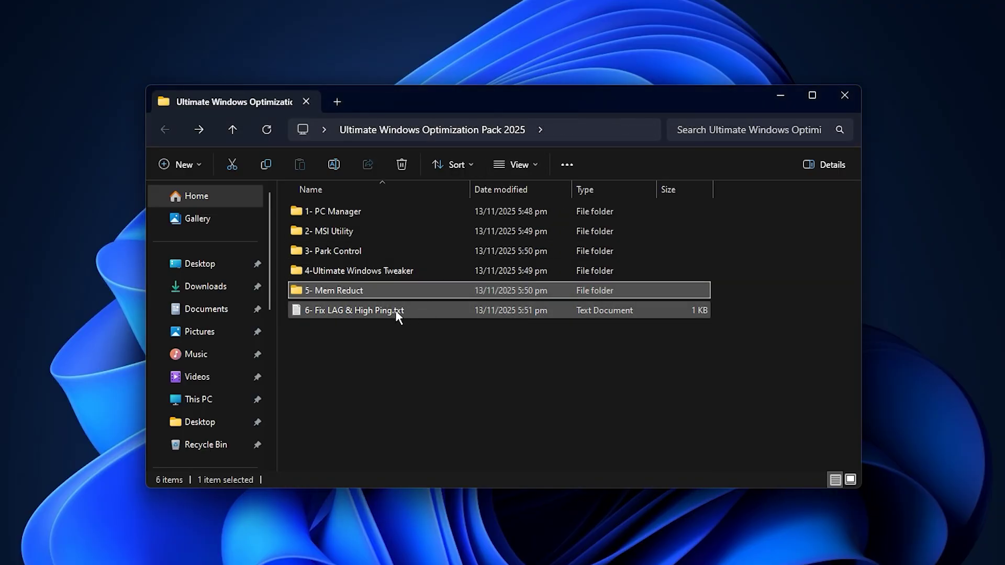
double_click(395, 310)
Select the full GearUP Booster download URL on line 3 of the notes
left_click_drag(707, 196, 349, 200)
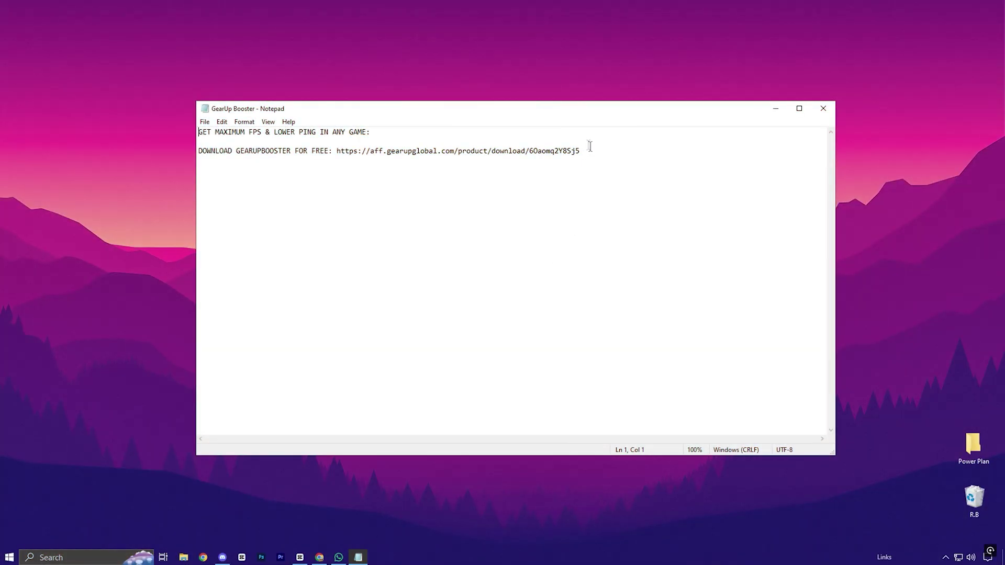
left_click_drag(590, 146, 336, 151)
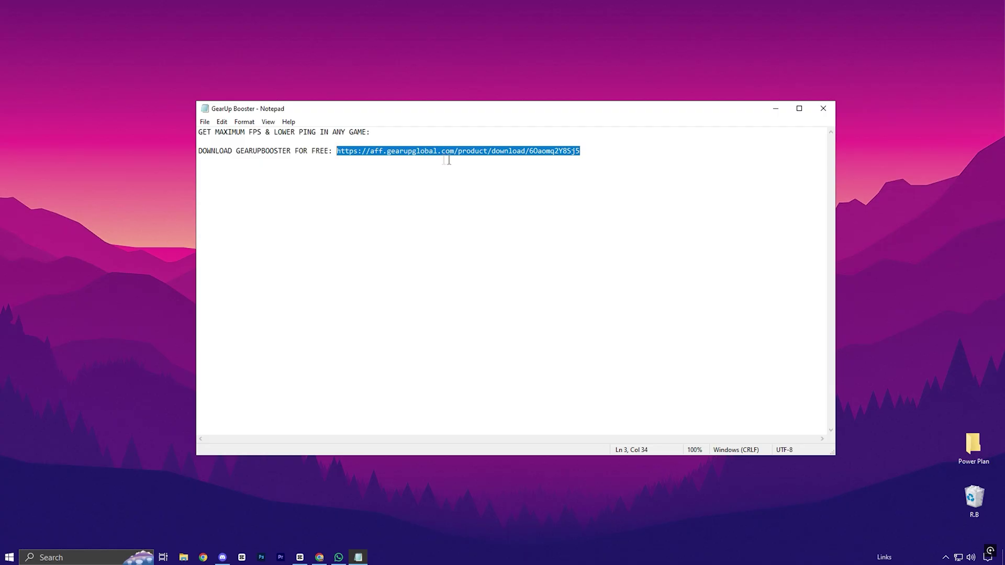
Close the notes, launch GearUP Booster from the desktop and view its Games catalogue
left_click(831, 107)
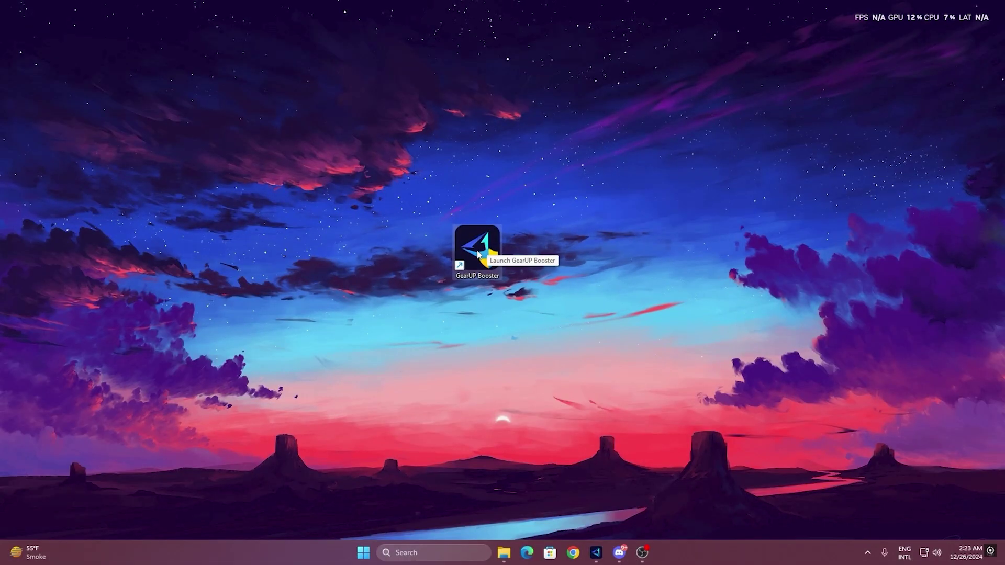
double_click(479, 253)
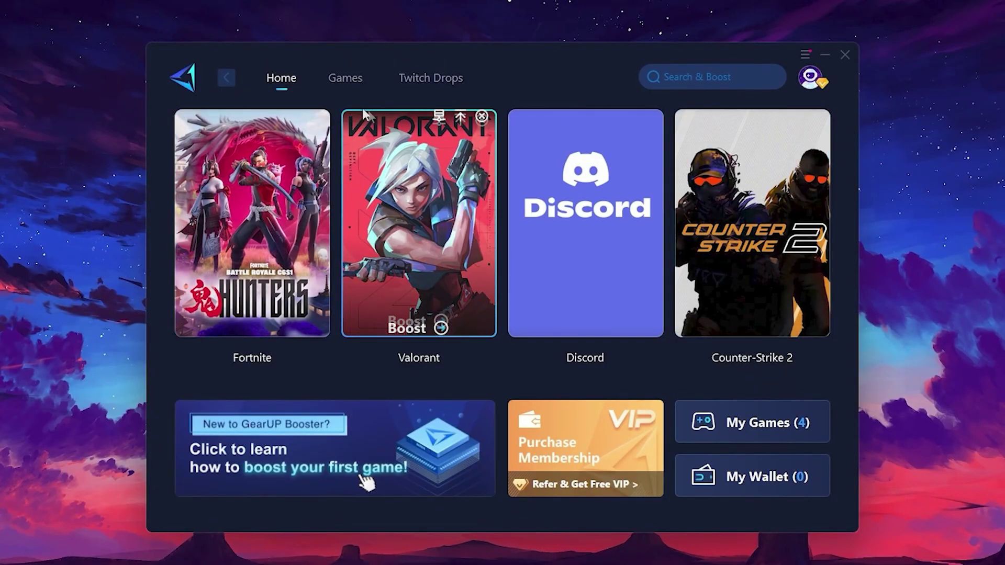
left_click(342, 83)
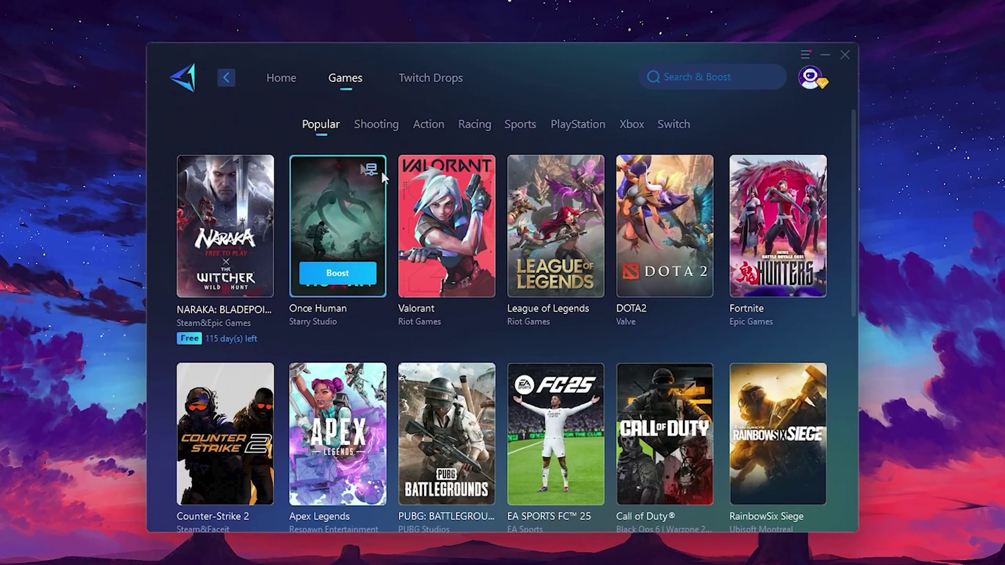
mouse_move(698, 193)
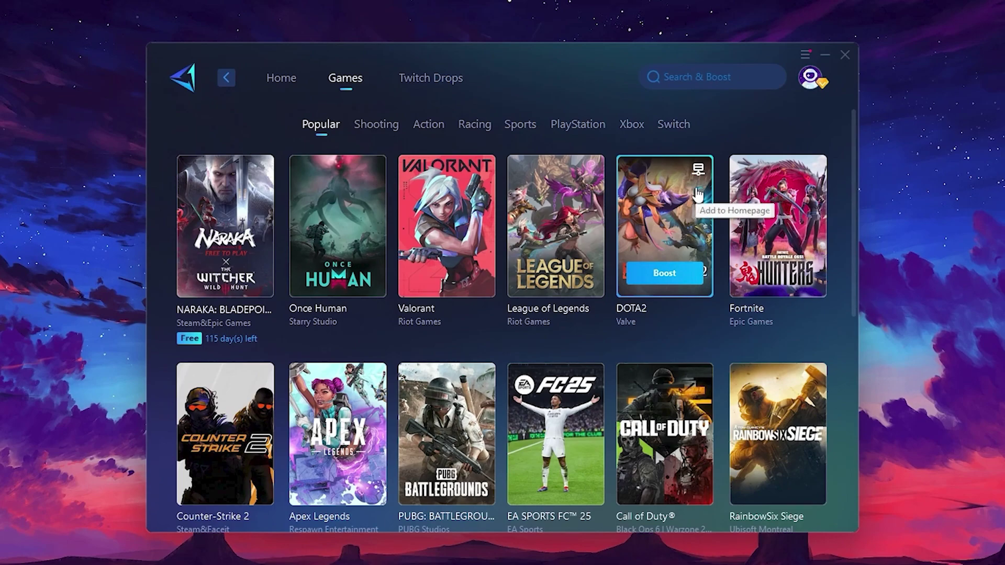
Return to the GearUP home screen and start boosting Fortnite
left_click(282, 85)
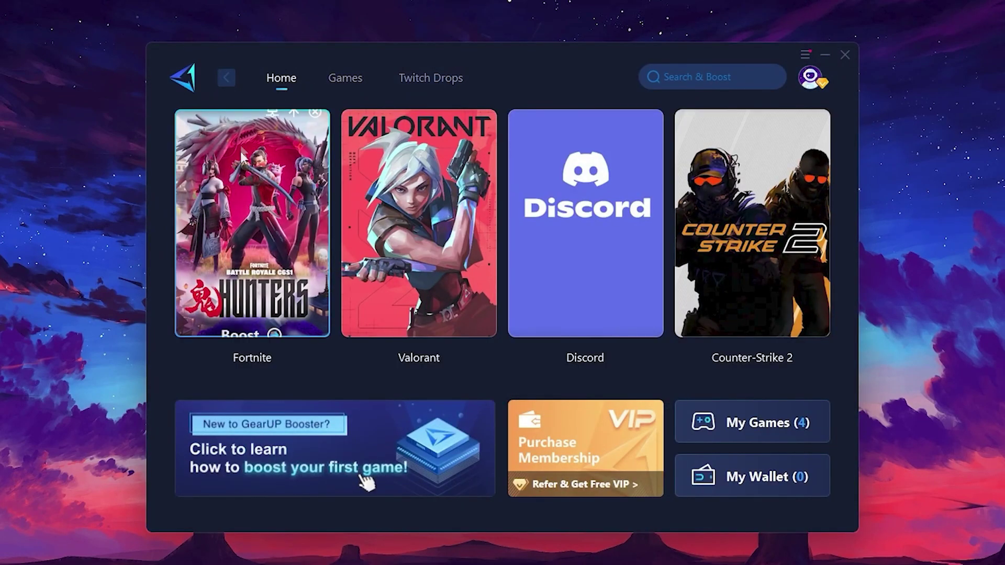
mouse_move(252, 224)
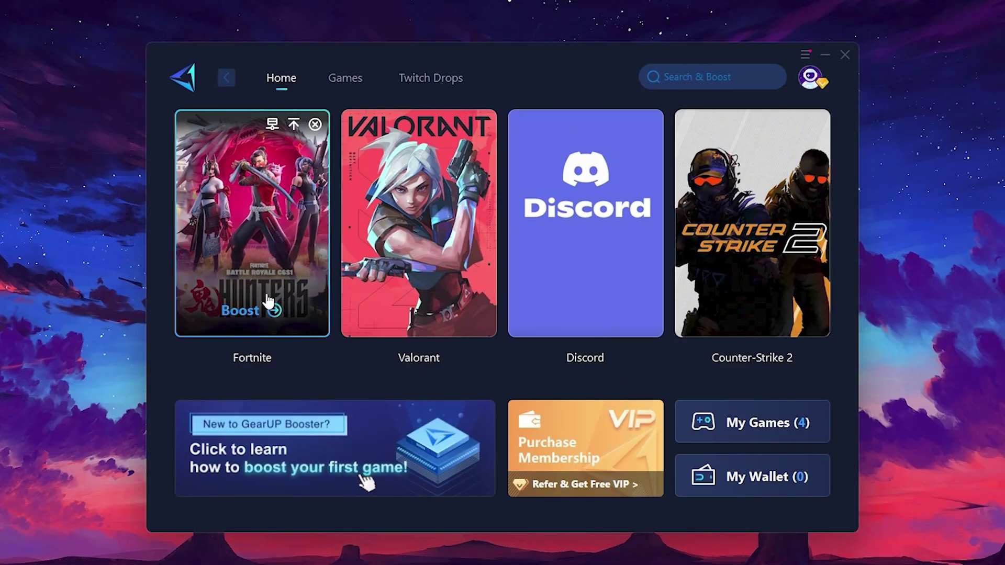
left_click(243, 314)
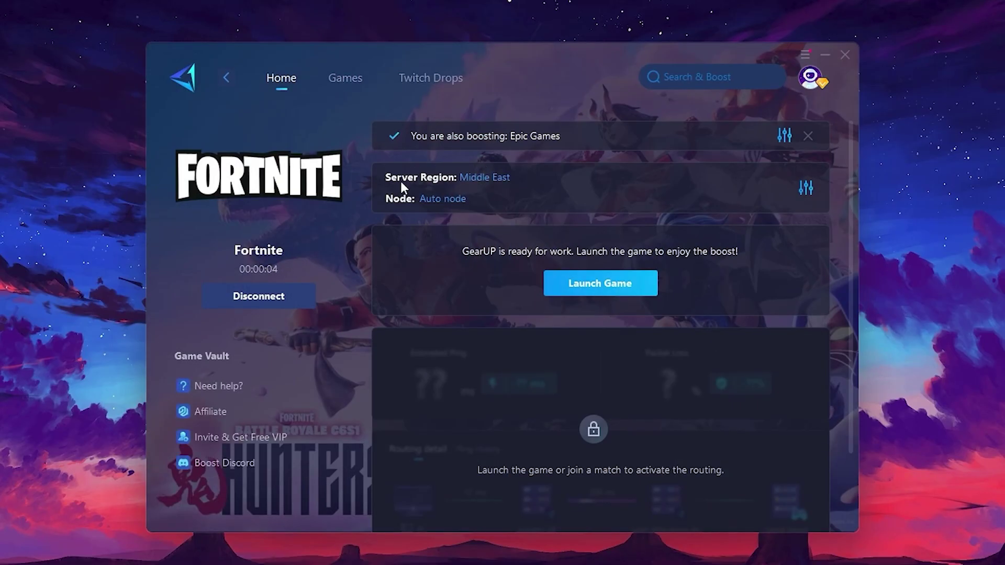
Review the server region and node lists, keeping Middle East and the automatic node
left_click(487, 178)
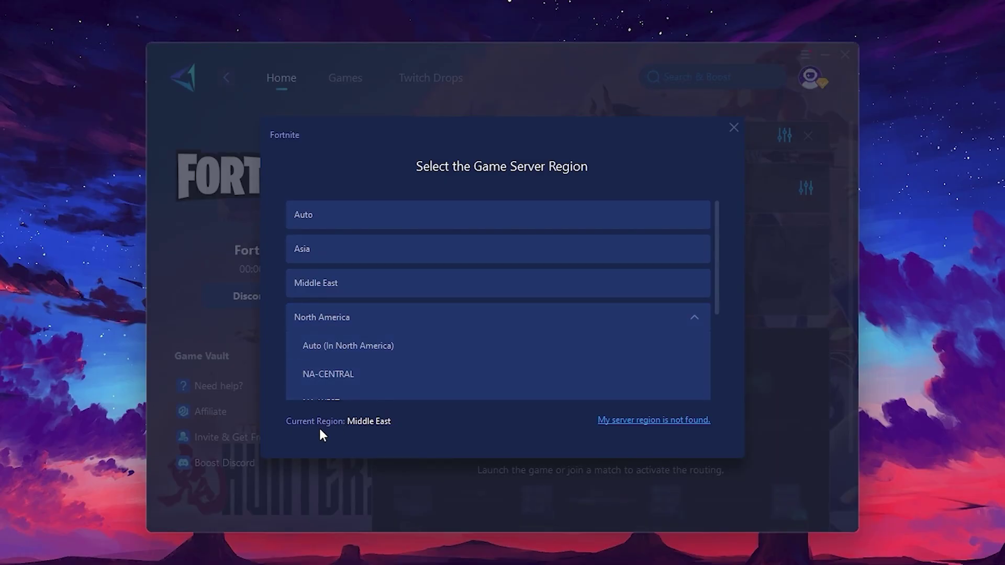
scroll(470, 313, "down", 2)
scroll(371, 277, "up", 1)
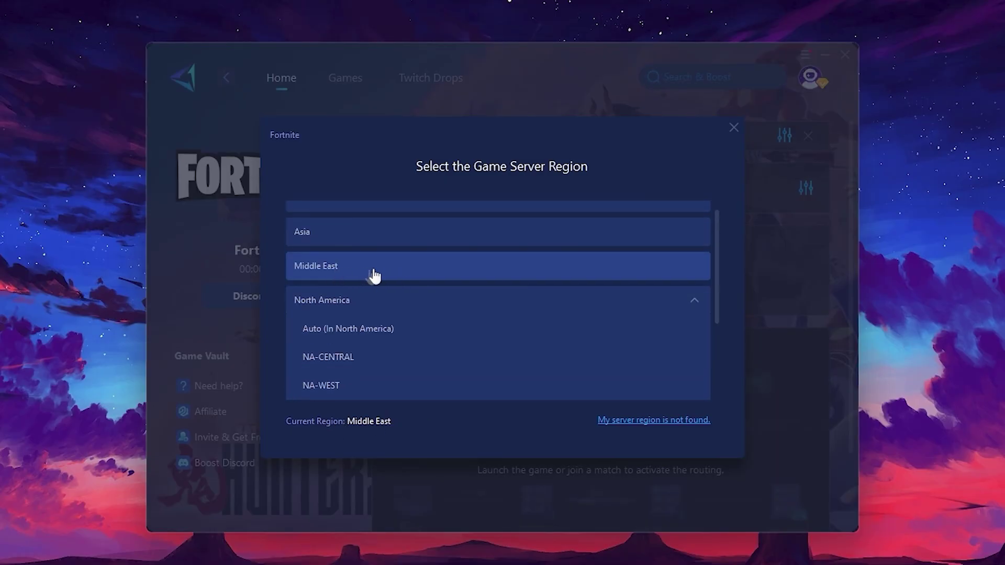
left_click(733, 129)
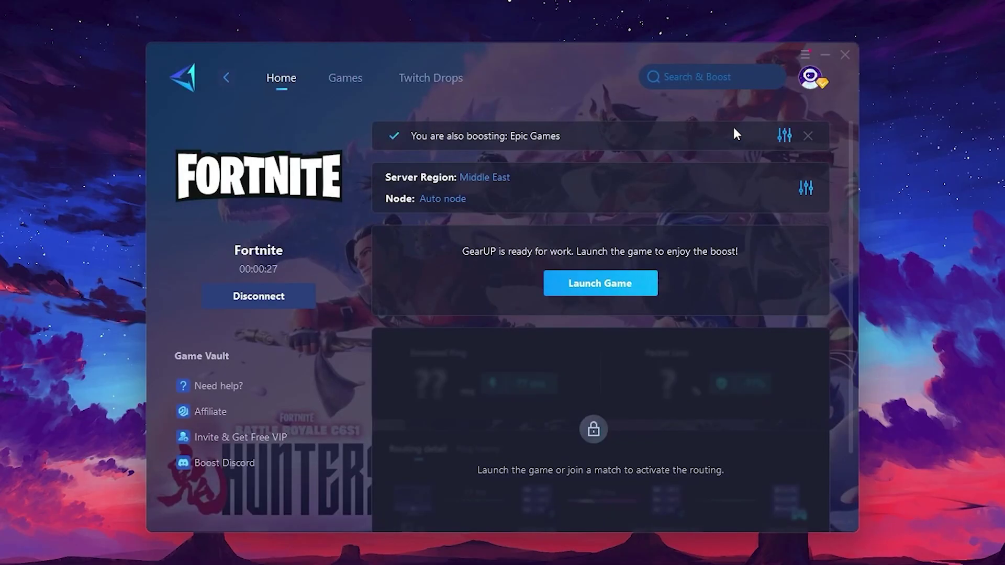
left_click(438, 199)
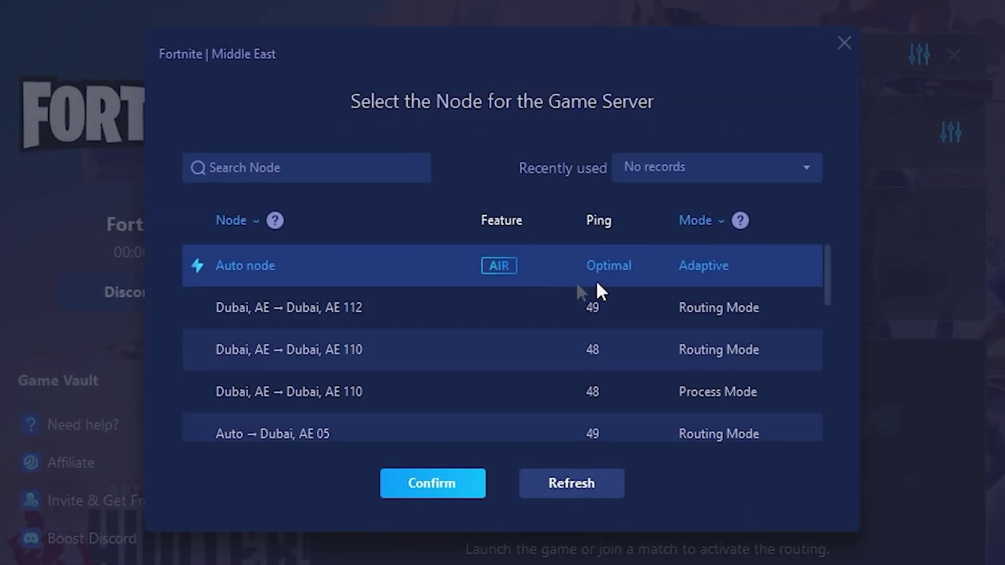
scroll(621, 295, "down", 2)
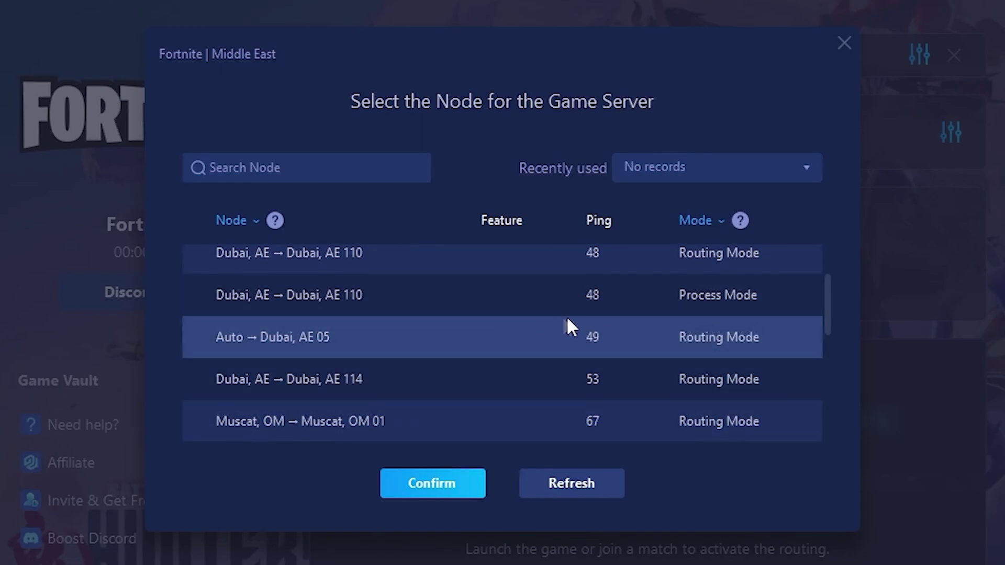
scroll(628, 338, "up", 2)
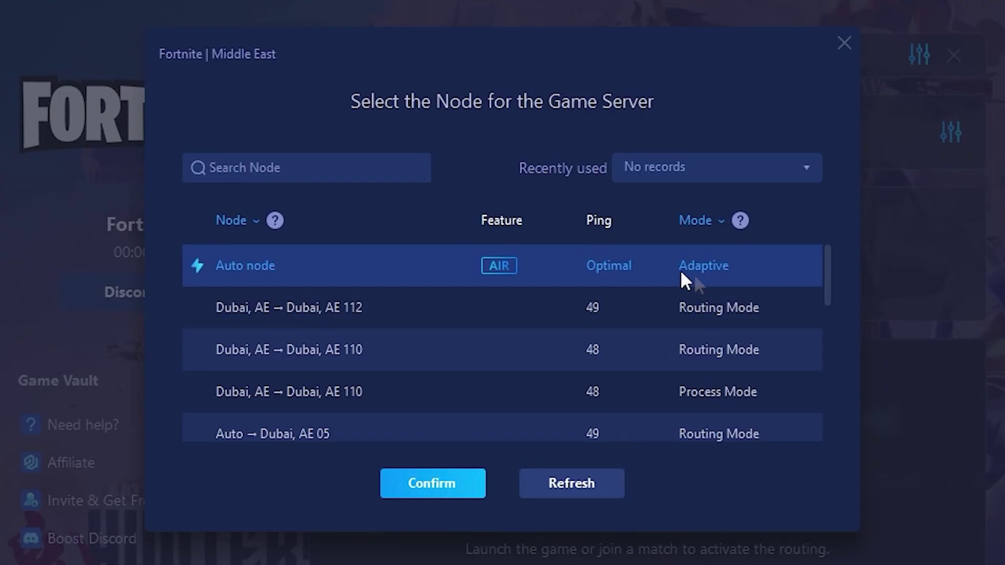
left_click(846, 44)
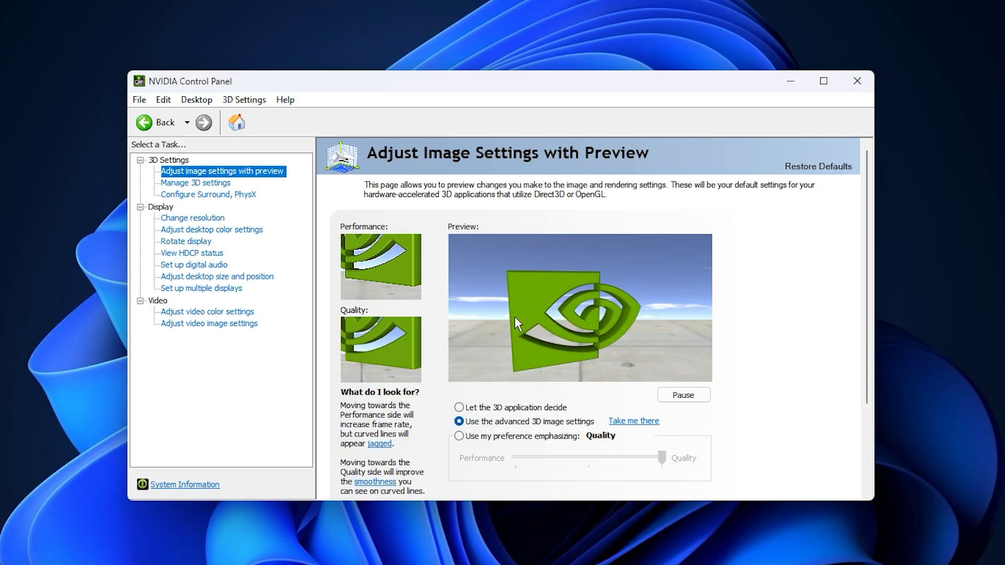
left_click(225, 183)
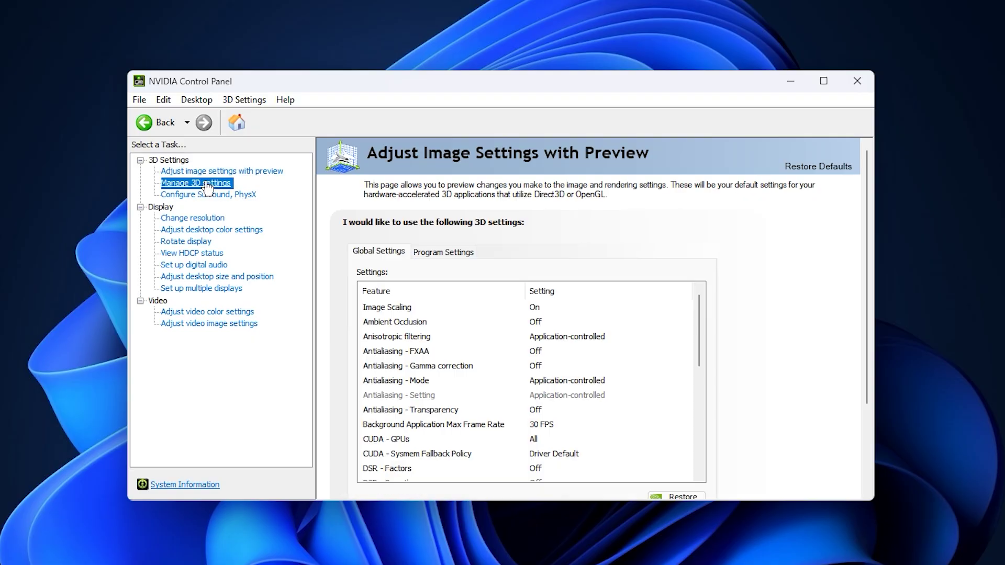
scroll(581, 362, "down", 1)
scroll(584, 366, "down", 3)
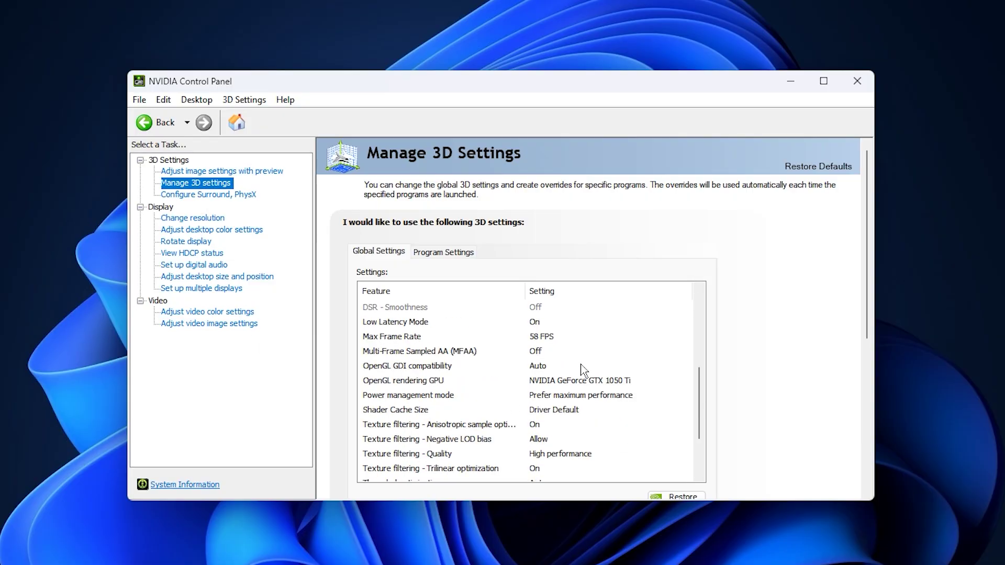
left_click(426, 397)
left_click(610, 399)
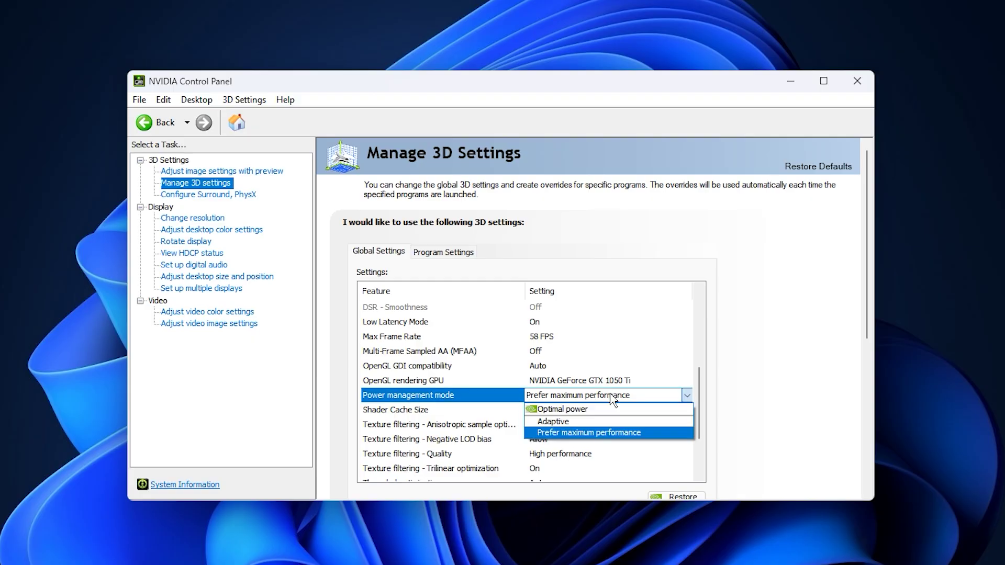
left_click(611, 399)
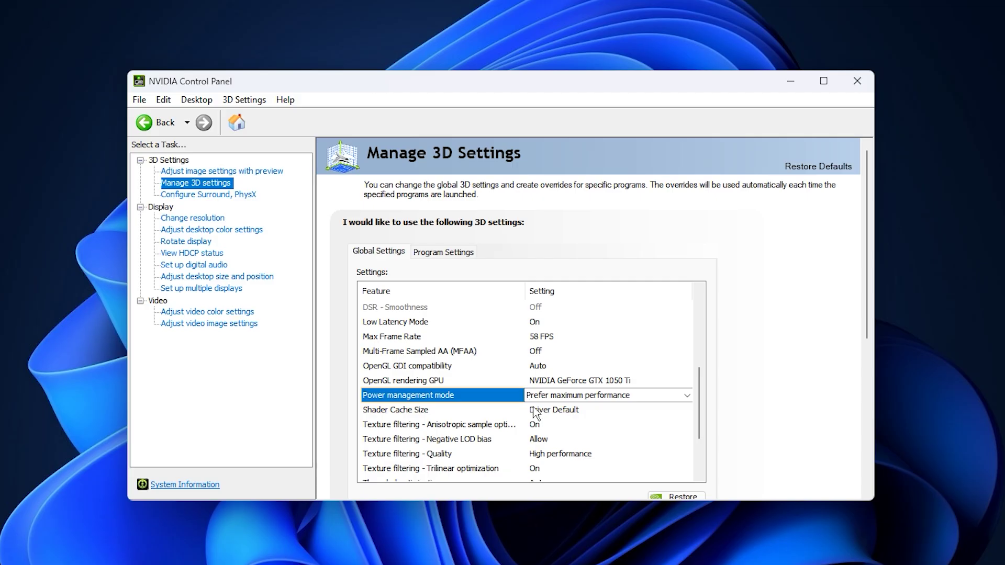
left_click(434, 459)
left_click(587, 455)
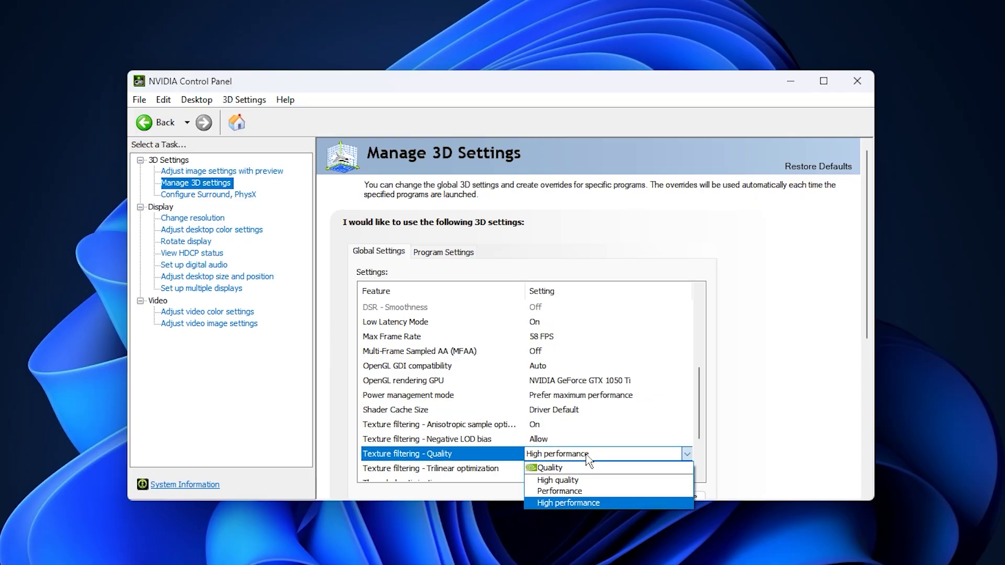
left_click(573, 503)
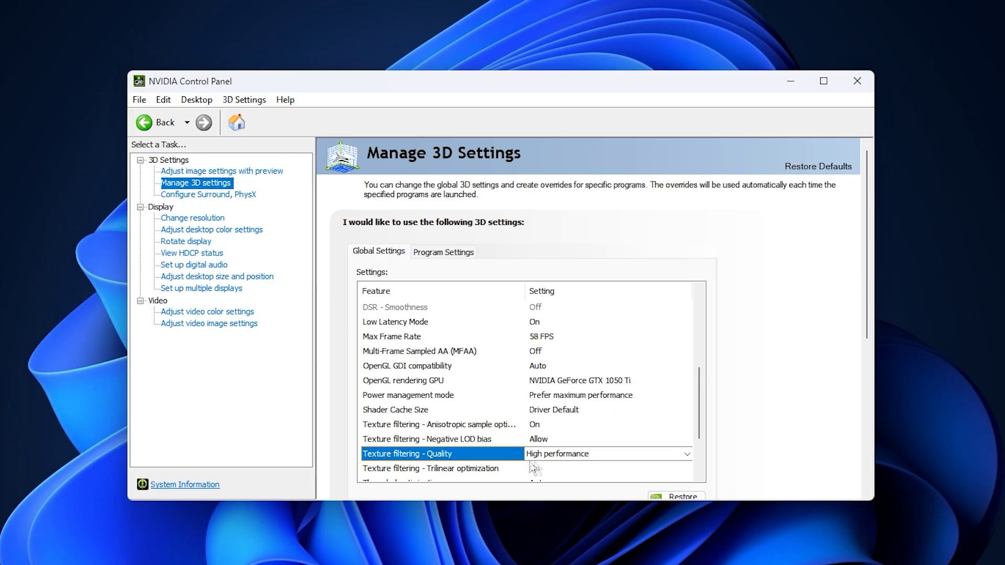
Set Low Latency Mode to Ultra and apply the global 3D settings
left_click(421, 325)
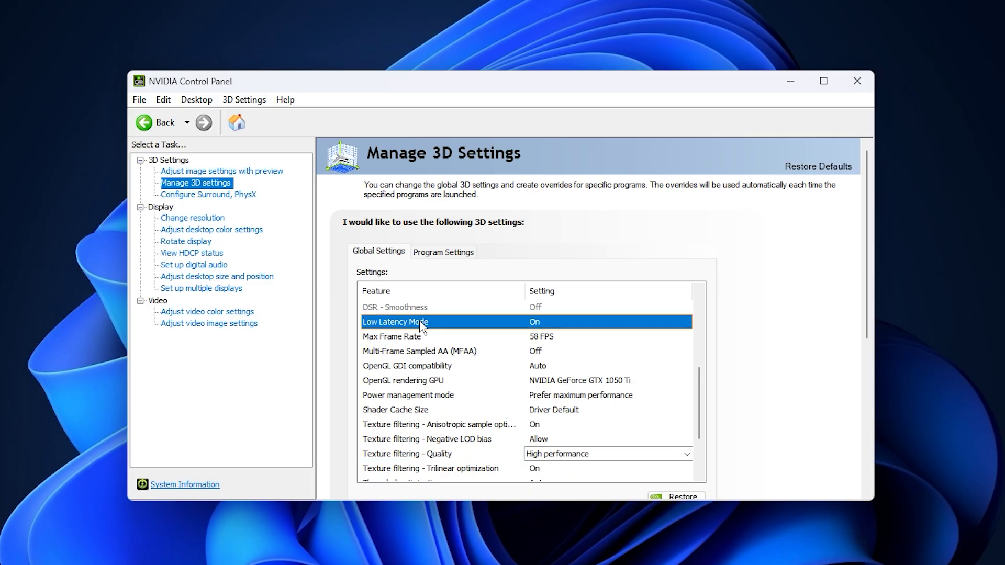
left_click(579, 324)
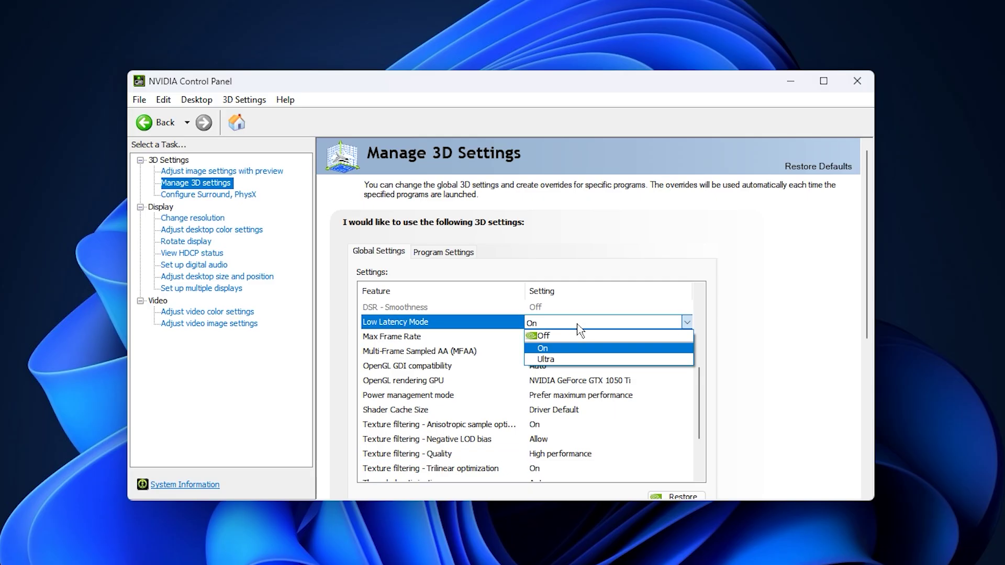
left_click(570, 359)
scroll(568, 389, "down", 2)
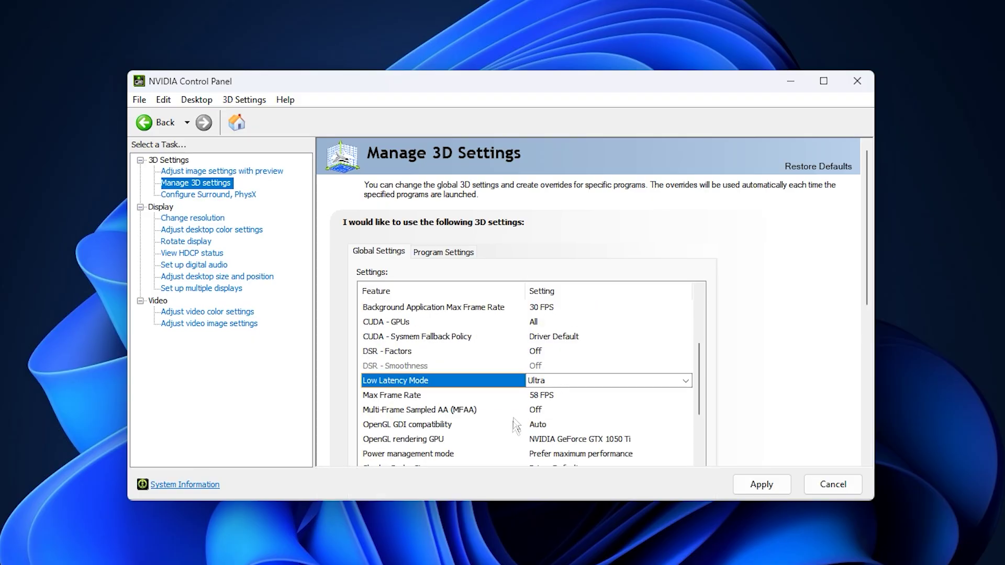
scroll(518, 427, "down", 2)
scroll(530, 405, "up", 2)
left_click(760, 487)
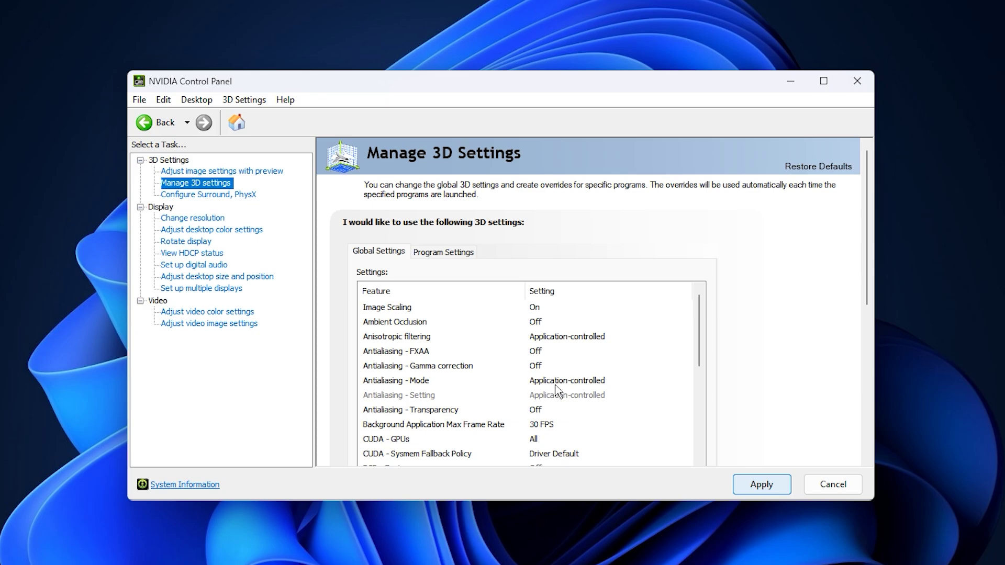
scroll(556, 389, "down", 2)
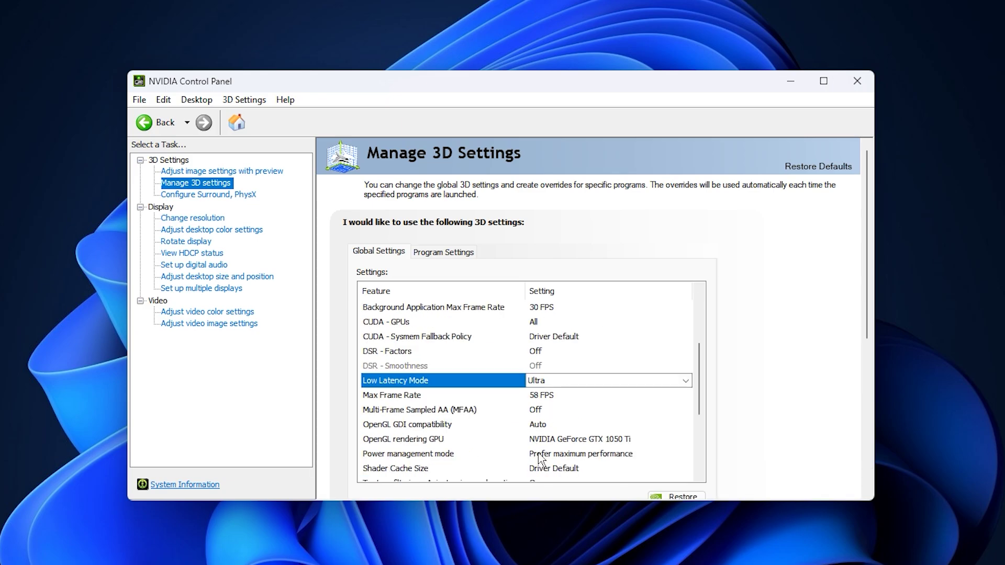
scroll(539, 460, "down", 1)
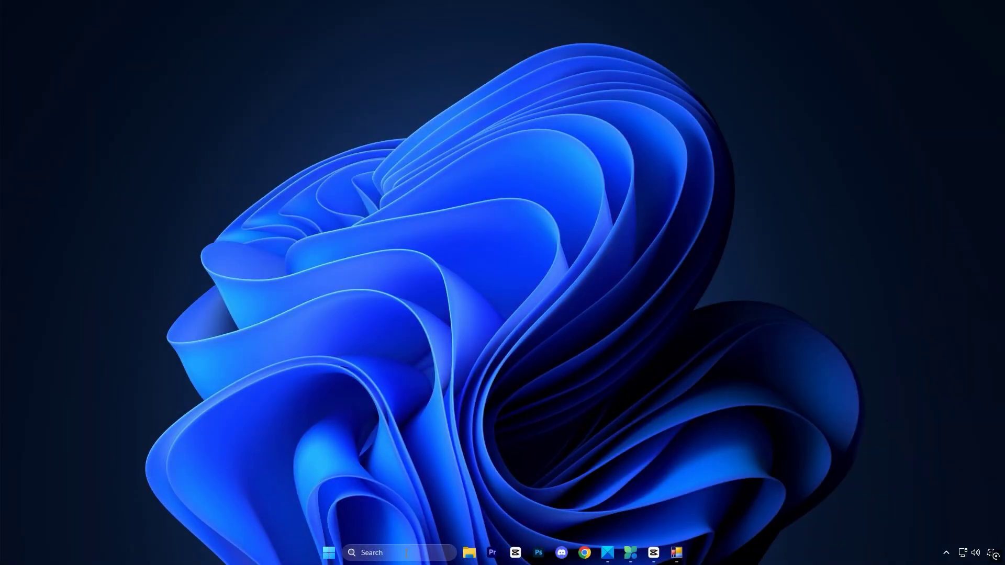
Launch Registry Editor as administrator from search and approve the UAC prompt
left_click(408, 553)
type("registry Editor")
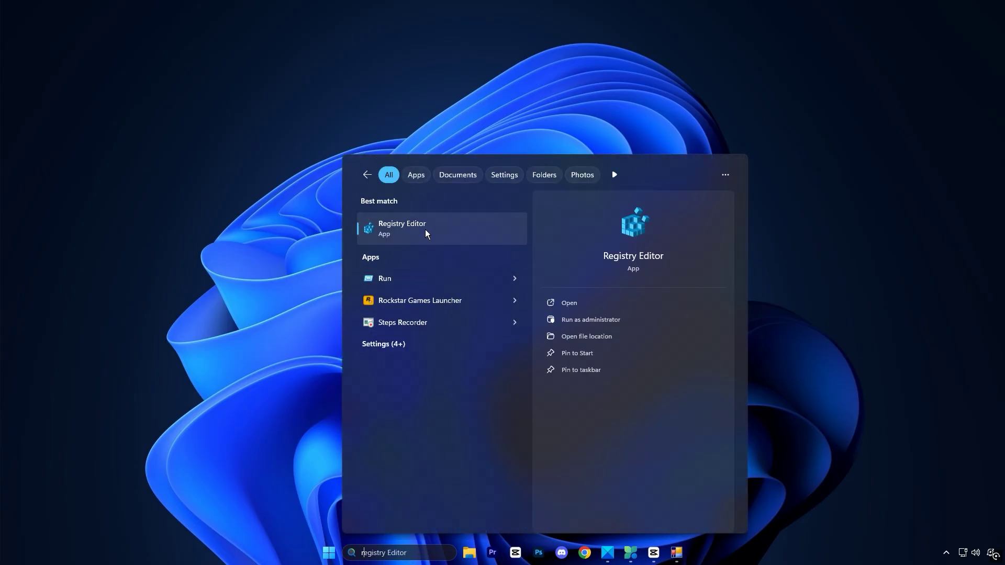
right_click(425, 230)
left_click(471, 245)
left_click(450, 359)
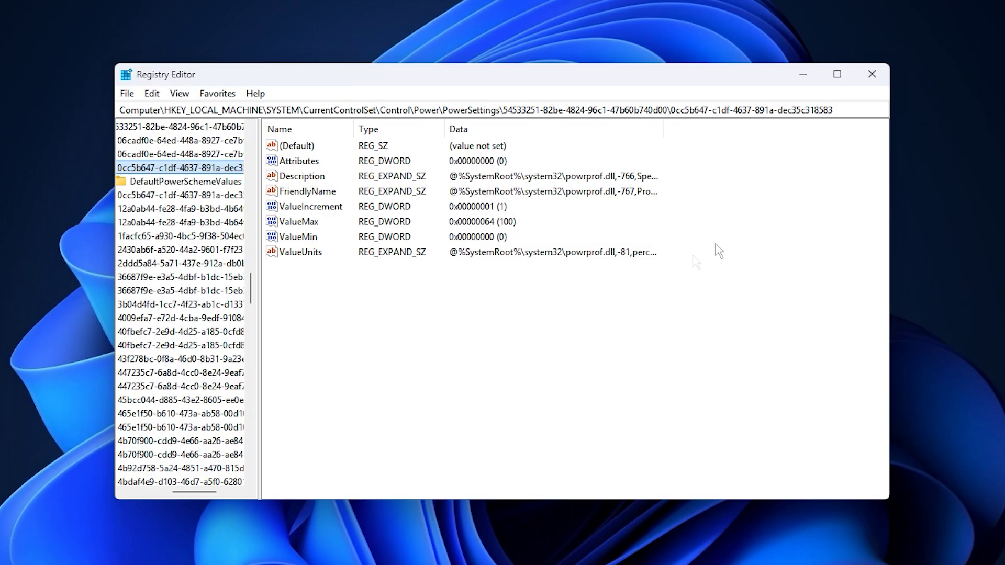
left_click_drag(845, 111, 126, 142)
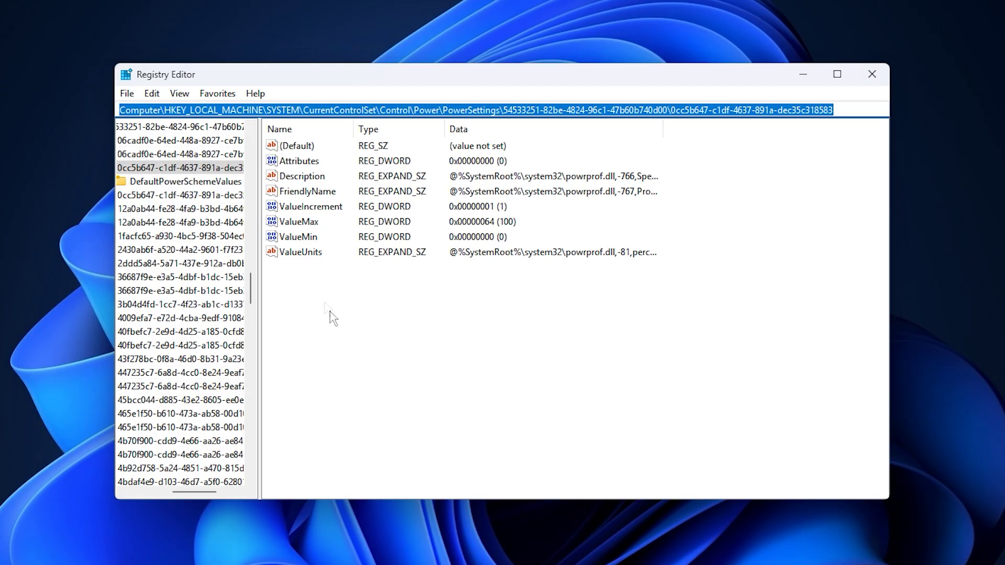
left_click(358, 314)
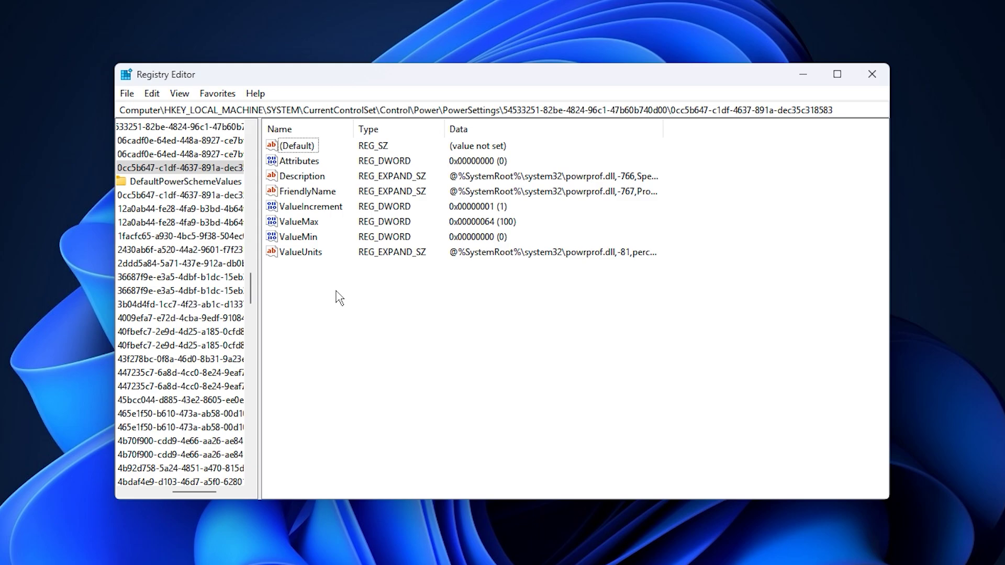
Change ValueMax's value data to 100 hex
left_click(299, 223)
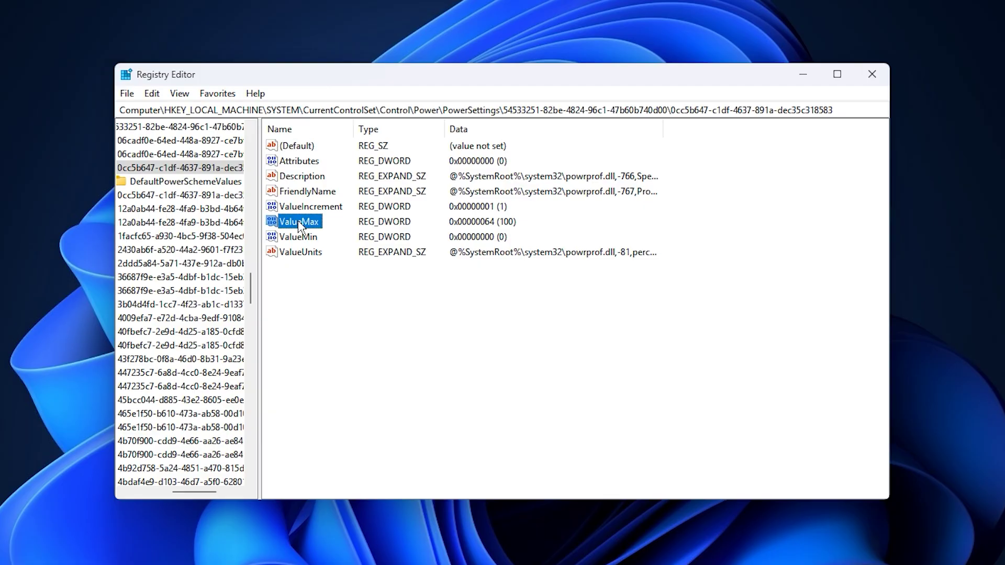
left_click(309, 236)
double_click(302, 222)
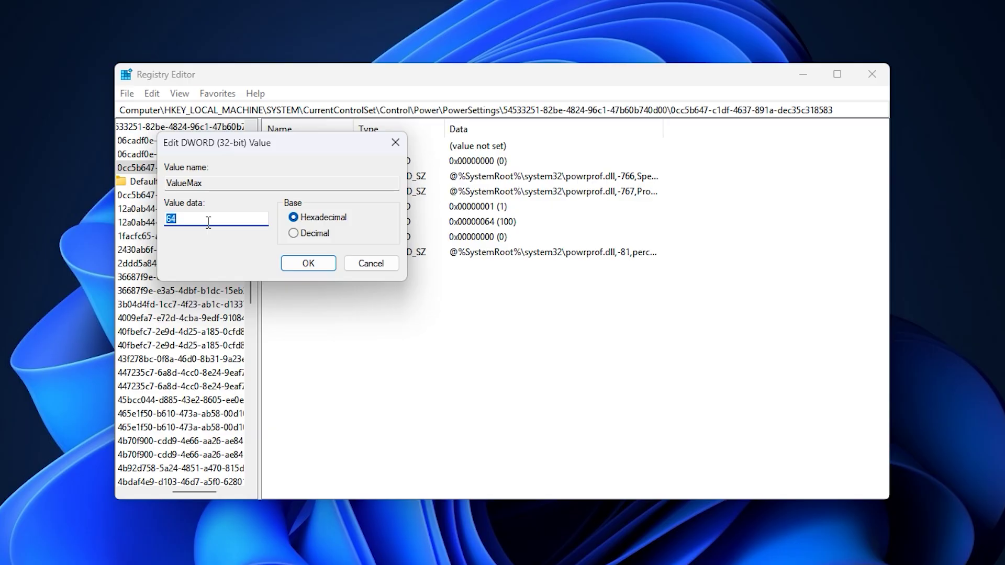
type("100")
left_click(322, 269)
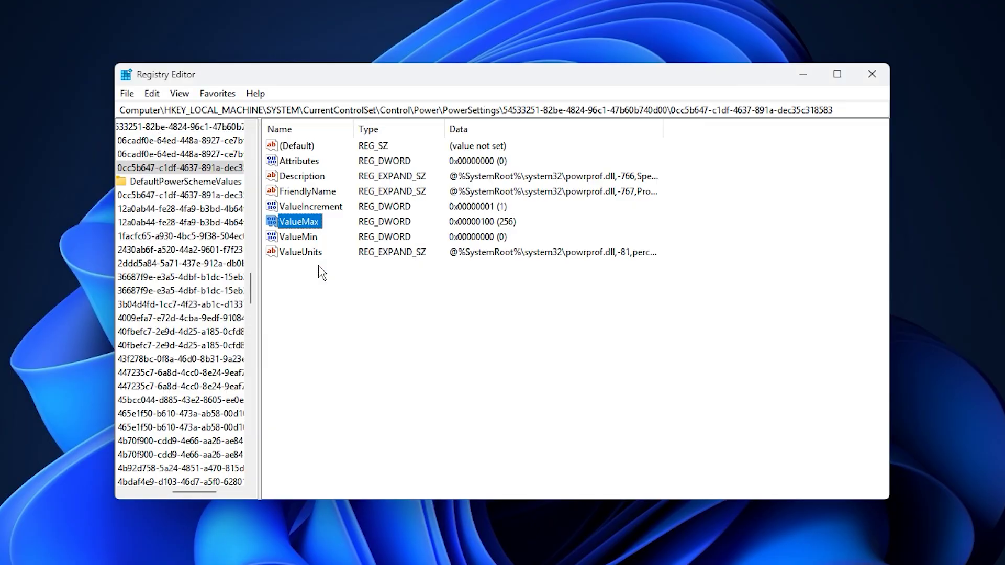
Confirm ValueMin unchanged at 0
double_click(314, 239)
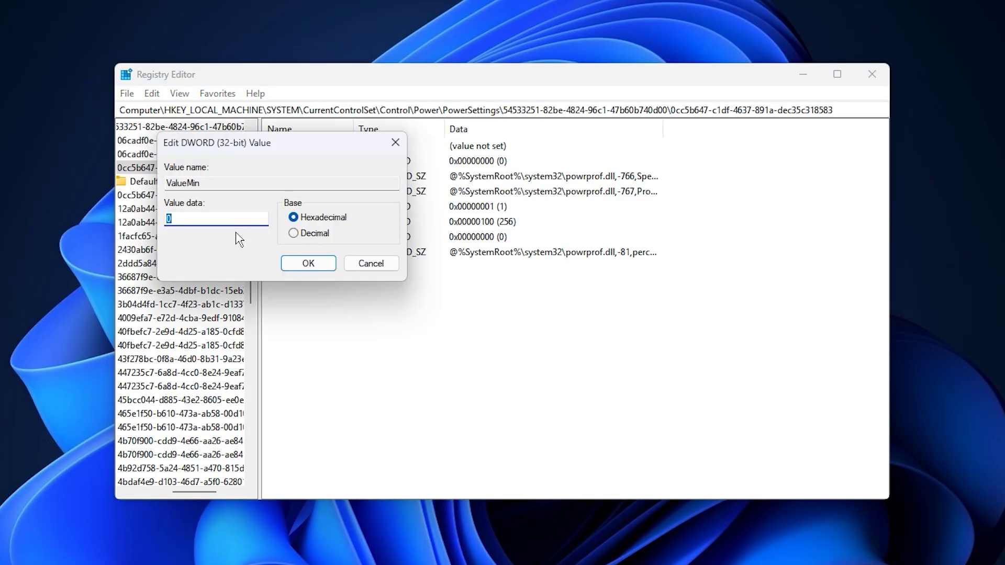
left_click(186, 223)
left_click(284, 263)
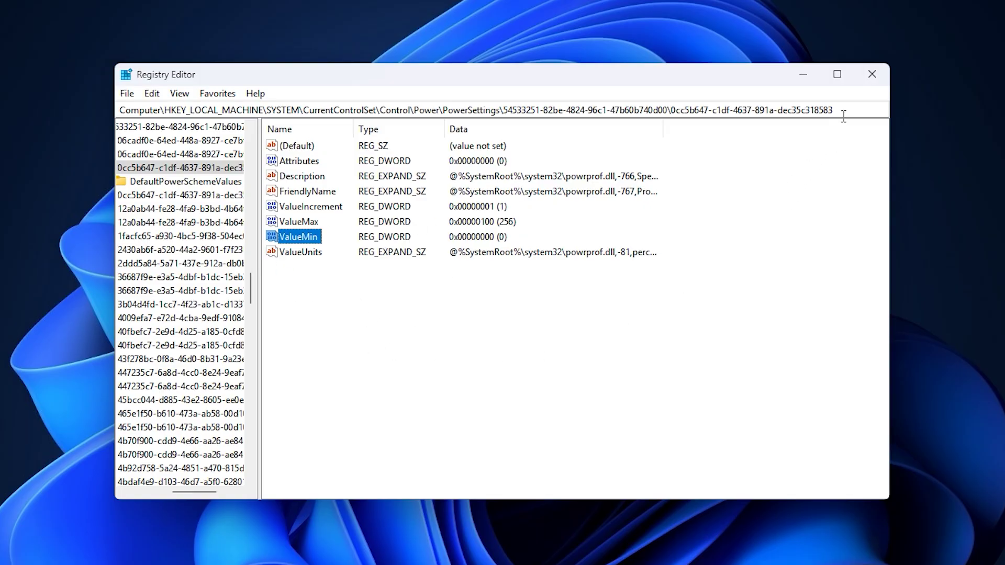
Navigate to the Control\PriorityControl key by pasting its path into the address bar
left_click_drag(842, 111, 110, 131)
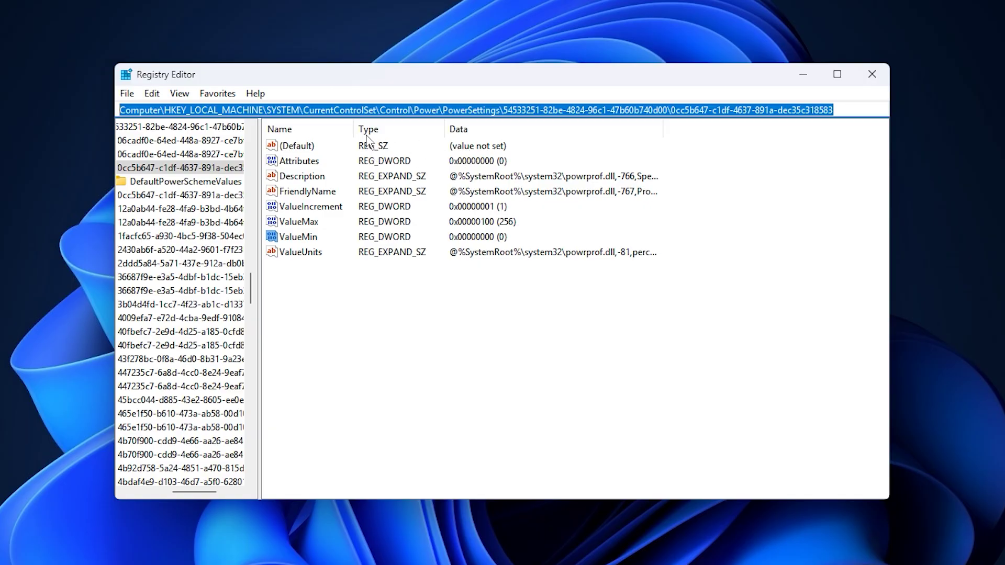
type("Computer\\HKEY_LOCAL_MACHINE\\SYSTEM\\CurrentControlSet\\Control\\PriorityControl")
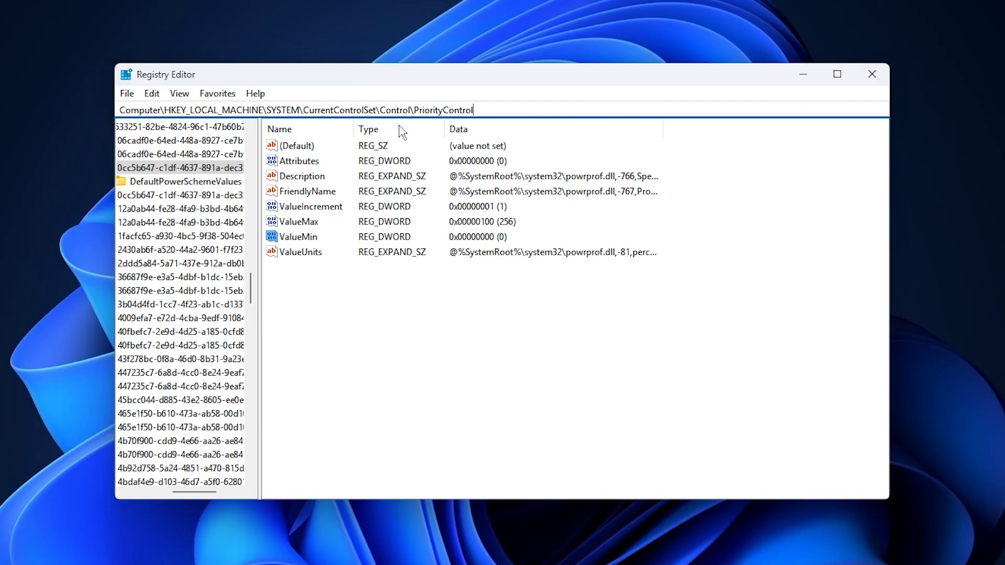
key("Return")
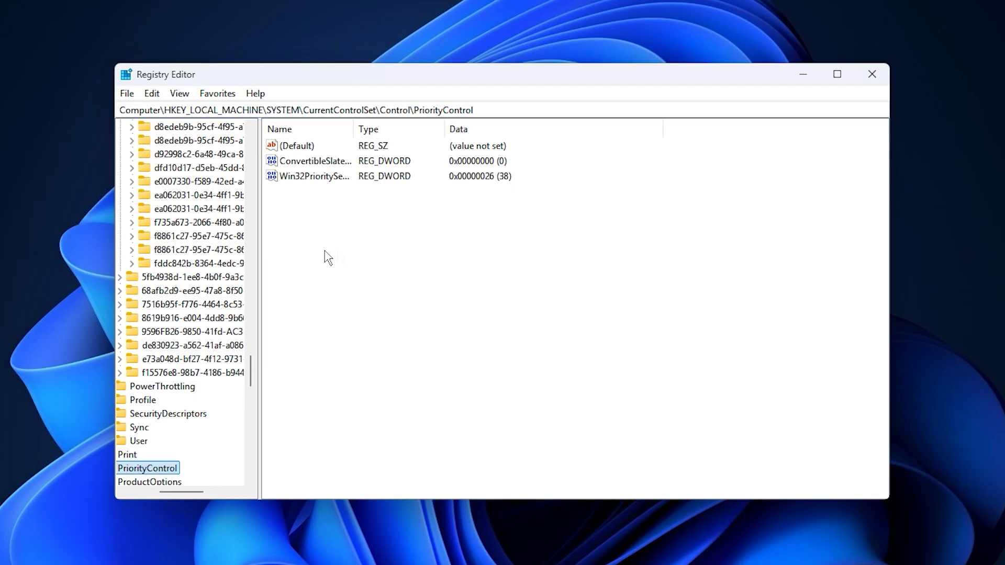
Open Win32PrioritySeparation for editing and confirm it at 26 hex
left_click(328, 177)
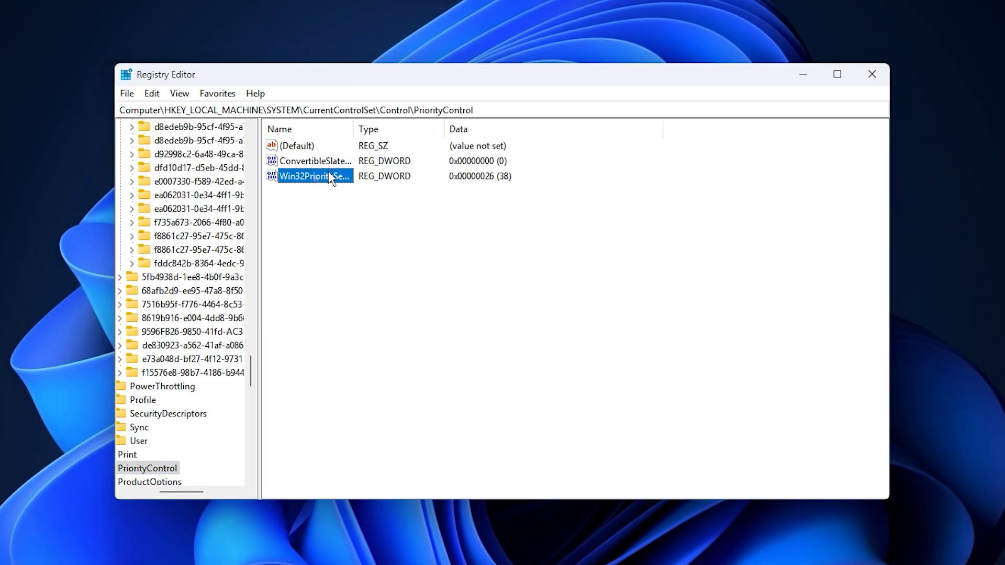
right_click(300, 175)
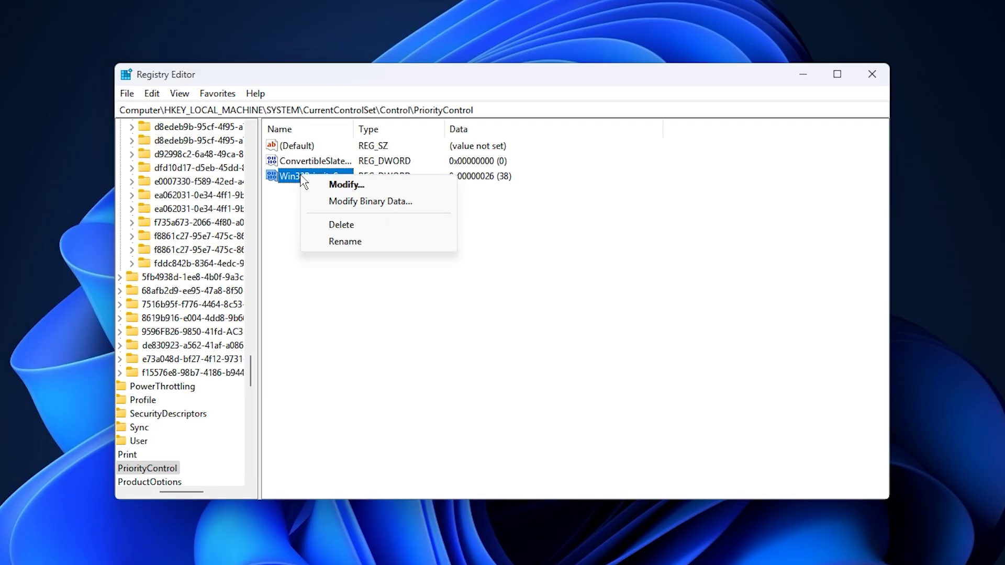
left_click(349, 185)
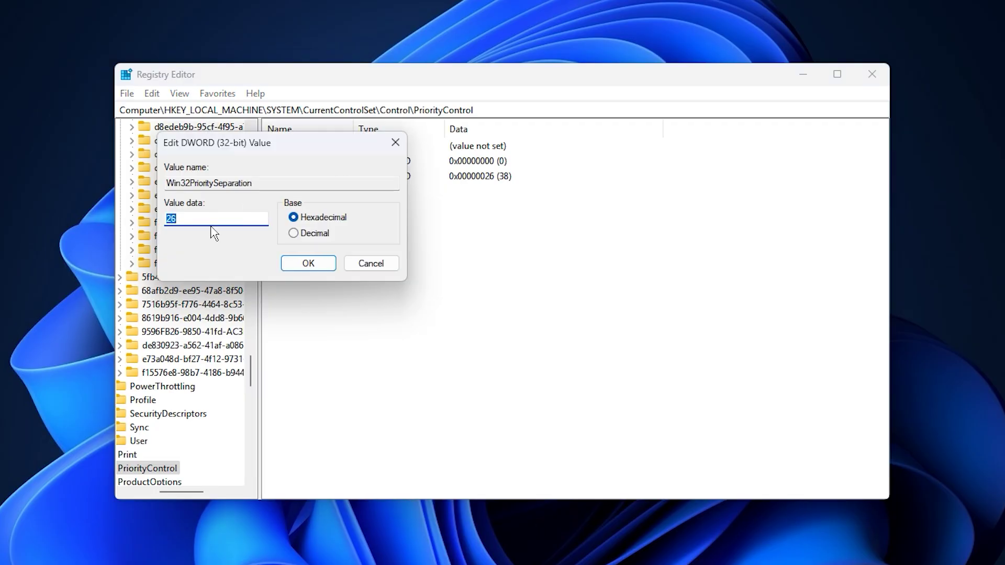
left_click(196, 219)
left_click(317, 268)
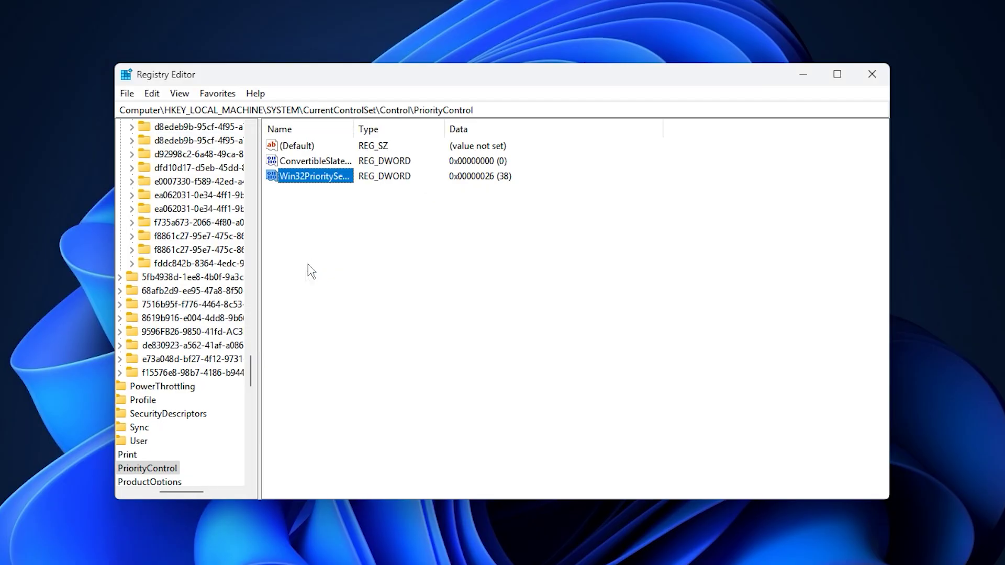